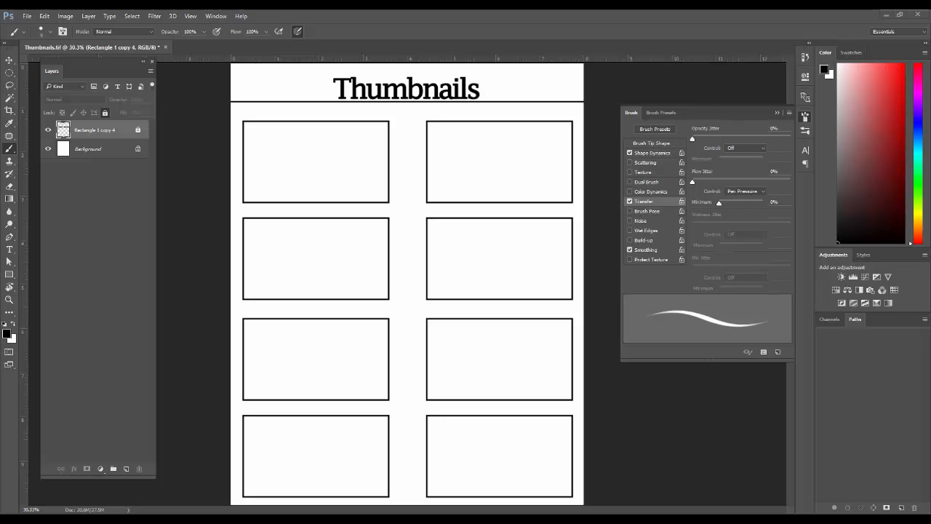
Look over the image files in the Robopacalypse folder and shift the floating Brush panel away from the canvas
left_click_drag(3, 97, 486, 77)
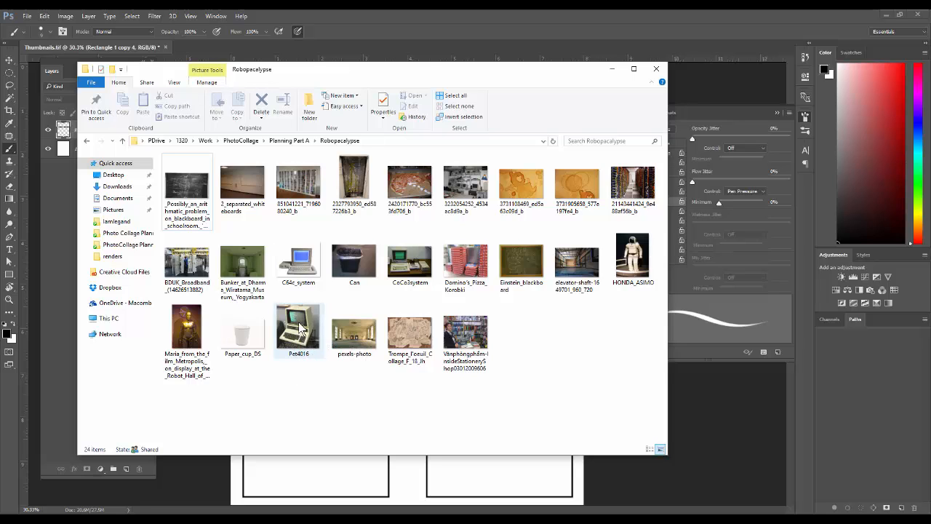
left_click(425, 269)
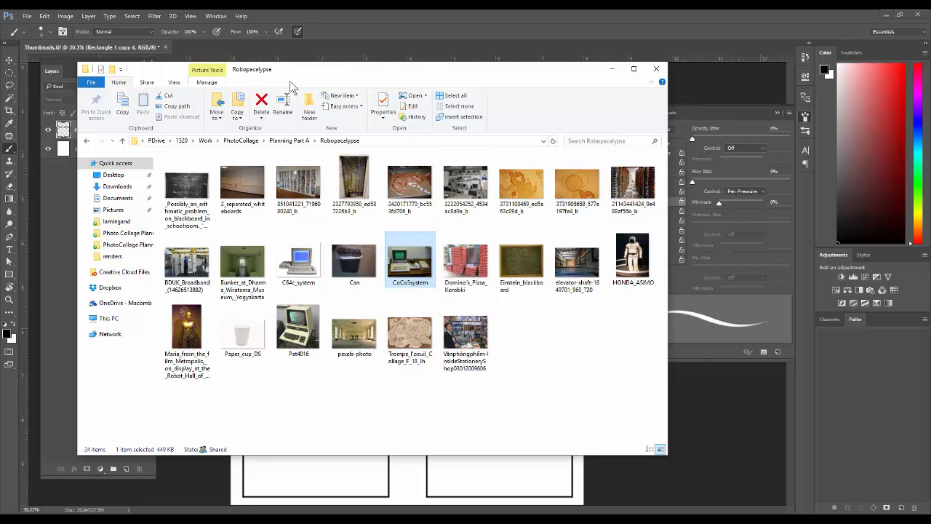
left_click_drag(295, 83, 0, 102)
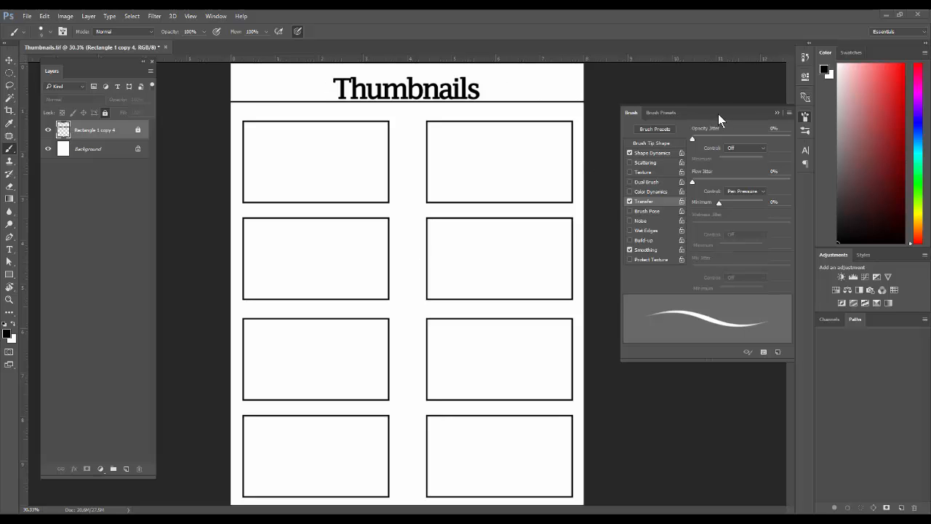
mouse_move(705, 114)
left_mouse_down()
mouse_move(764, 141)
mouse_move(775, 207)
left_mouse_up()
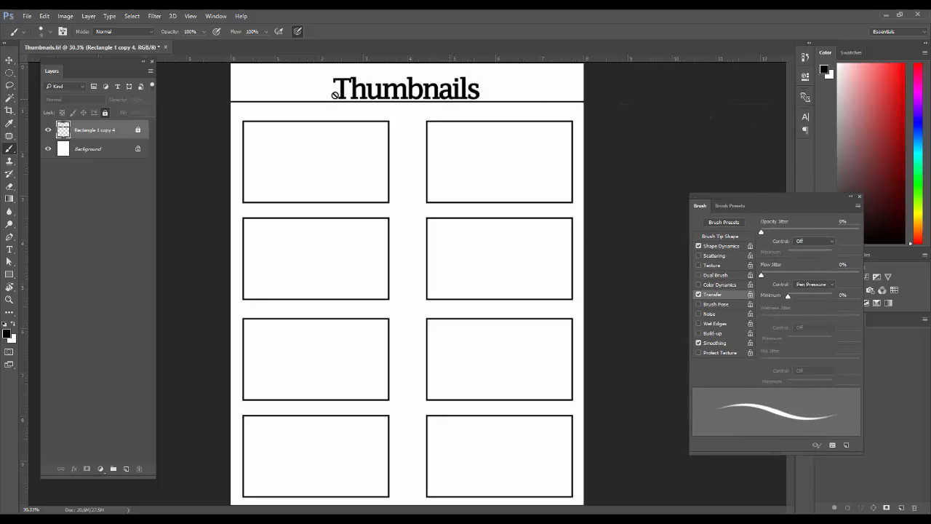
Show the Robopacalypse folder's files as extra large icons, look through the images and move the folder window away
left_click_drag(0, 120, 525, 111)
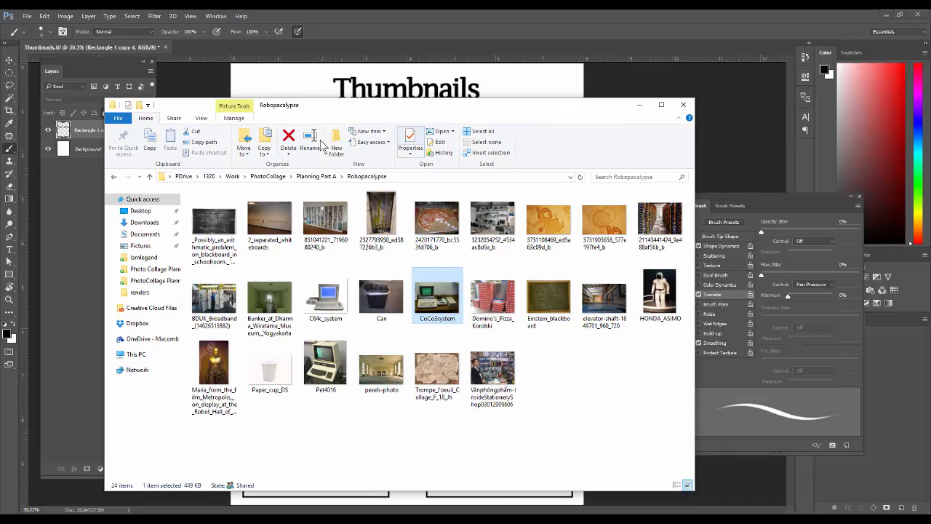
left_click(205, 118)
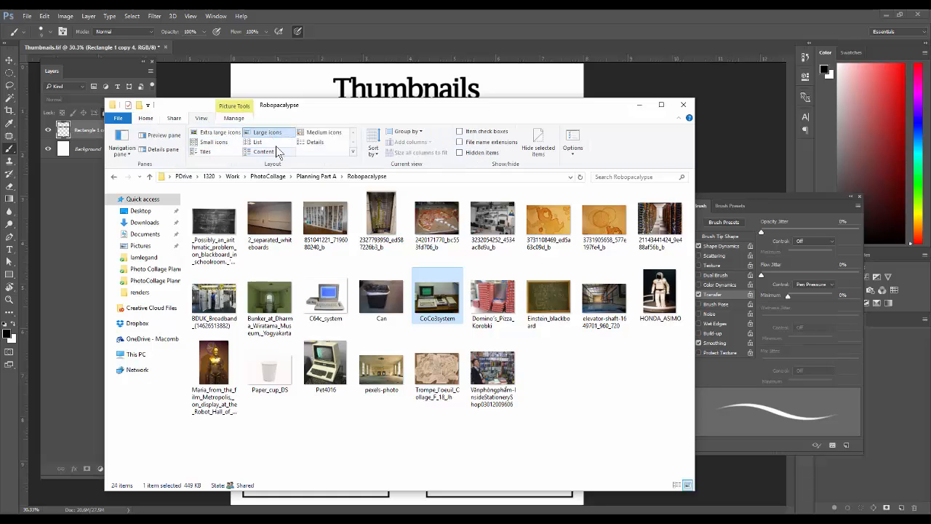
left_click(227, 135)
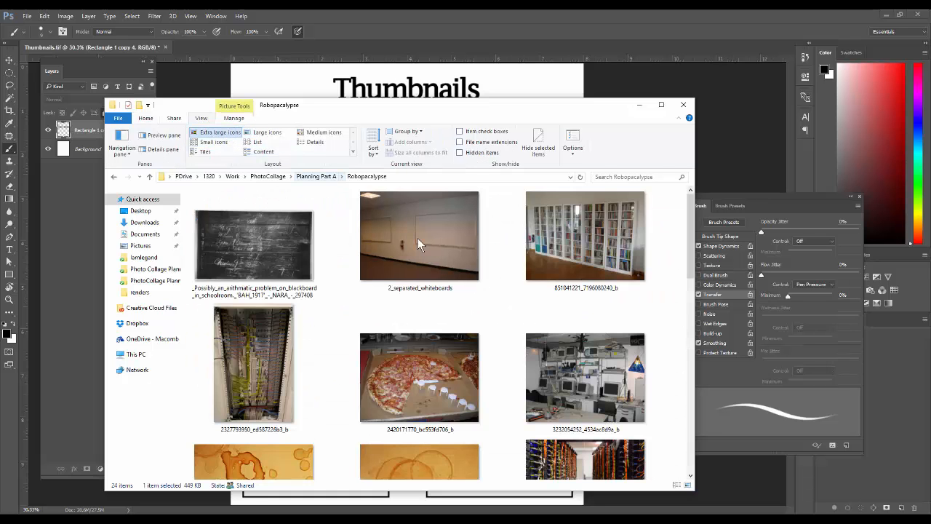
scroll(417, 238, "down", 5)
scroll(422, 243, "up", 5)
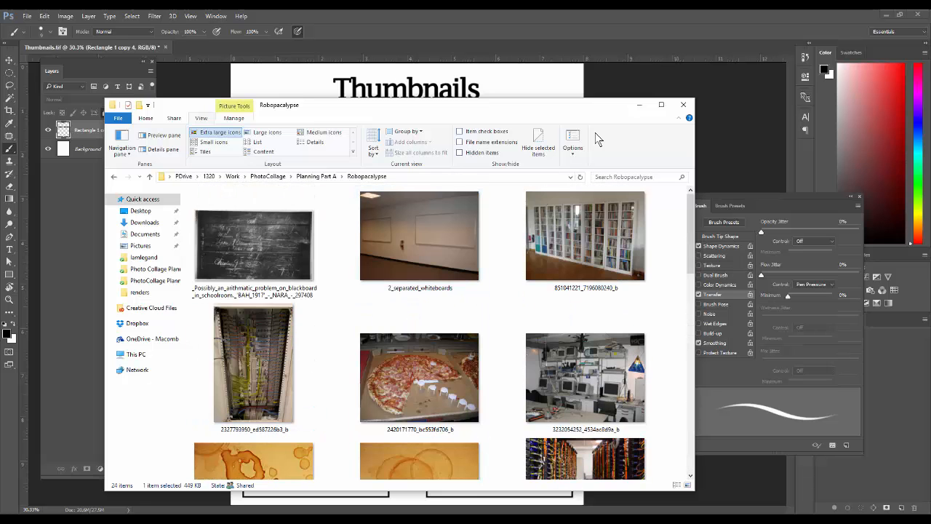
left_click_drag(622, 111, 0, 109)
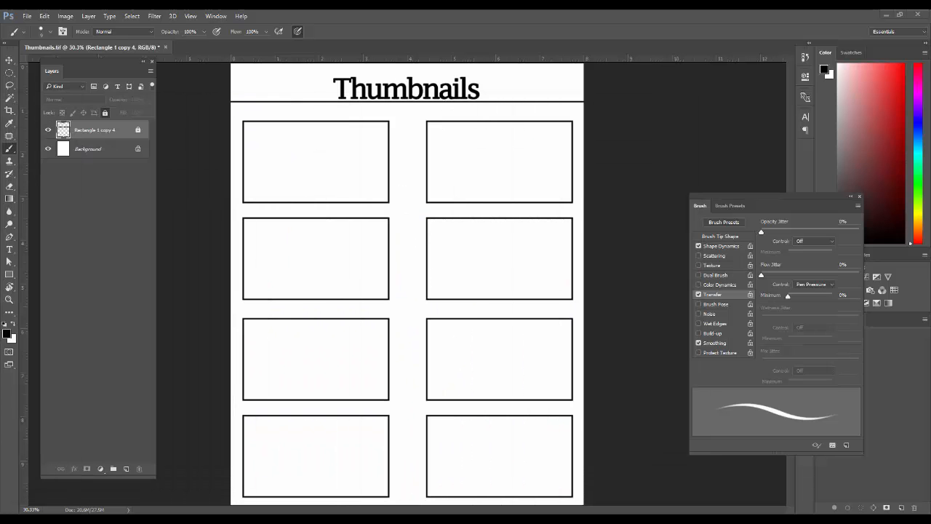
Start a Contact Sheet II automation with the Robopacalypse folder as the source of images
left_click(28, 16)
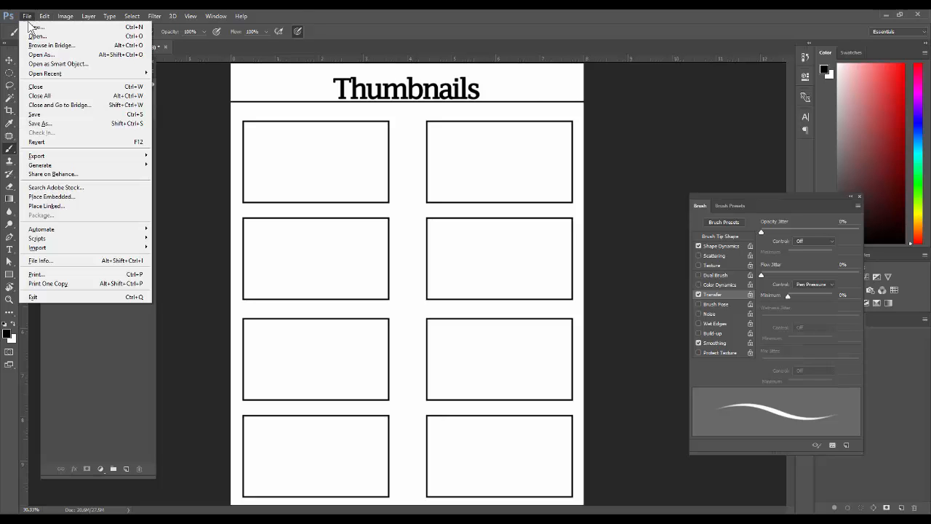
mouse_move(123, 231)
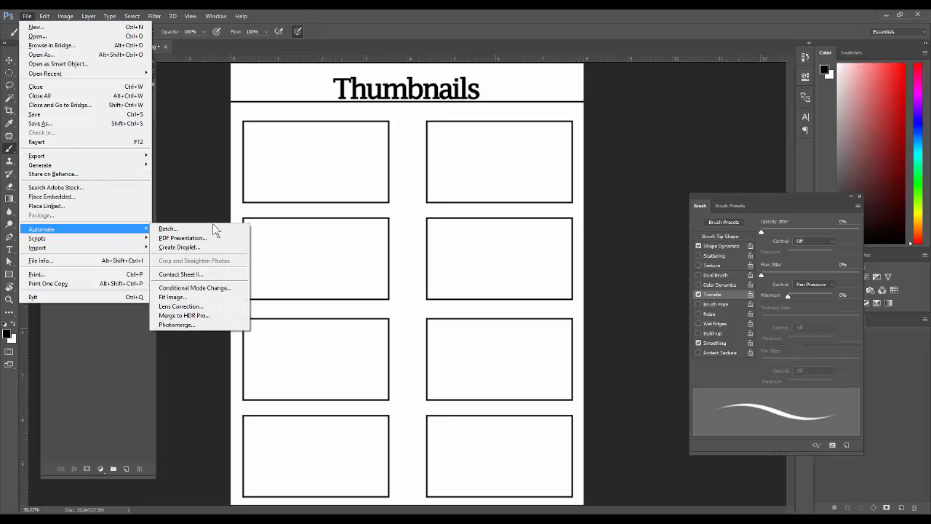
left_click(220, 277)
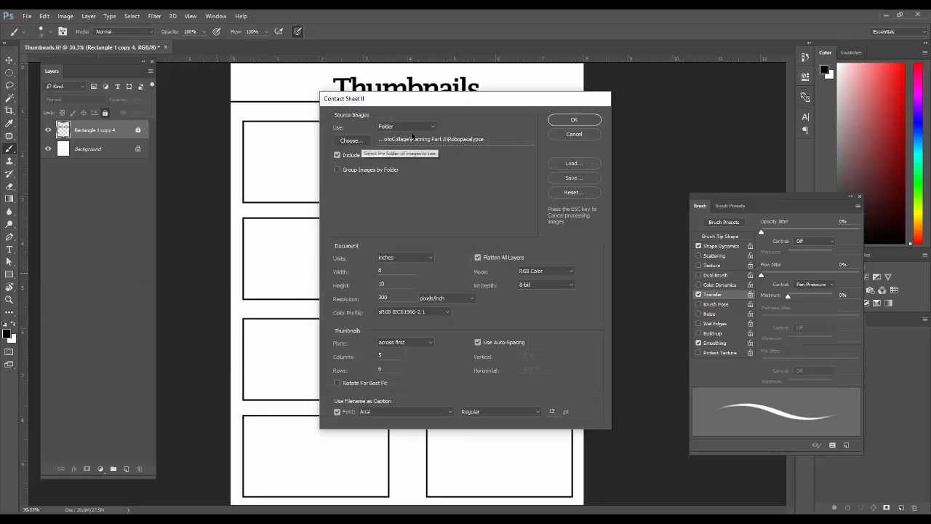
left_click(350, 142)
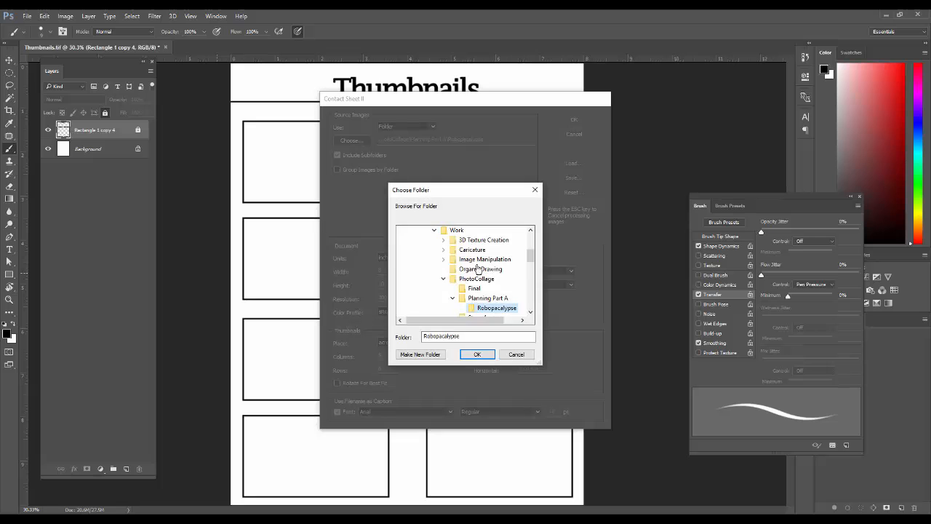
left_click(477, 355)
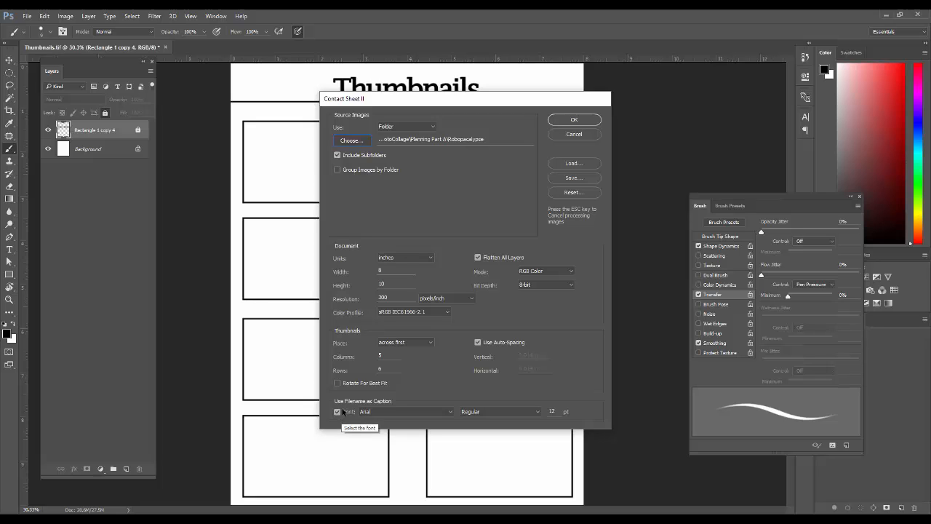
Keep filenames enabled as captions and generate the contact sheet with 5 columns and 6 rows
left_click(337, 412)
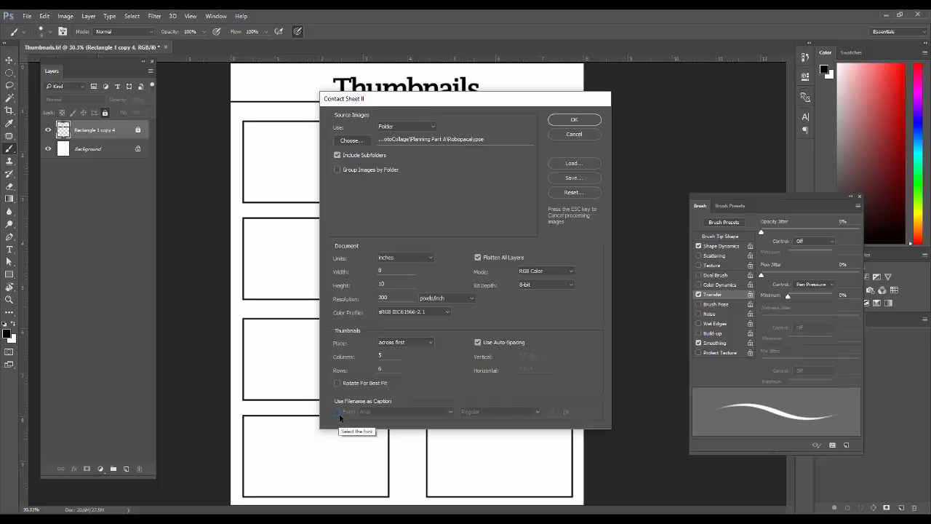
left_click(337, 412)
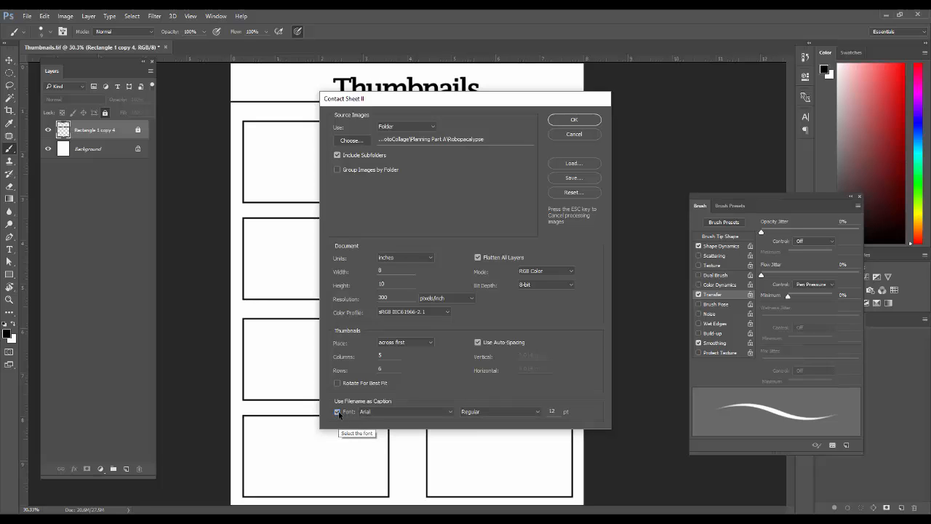
left_click(337, 412)
left_click(337, 412)
key("Return")
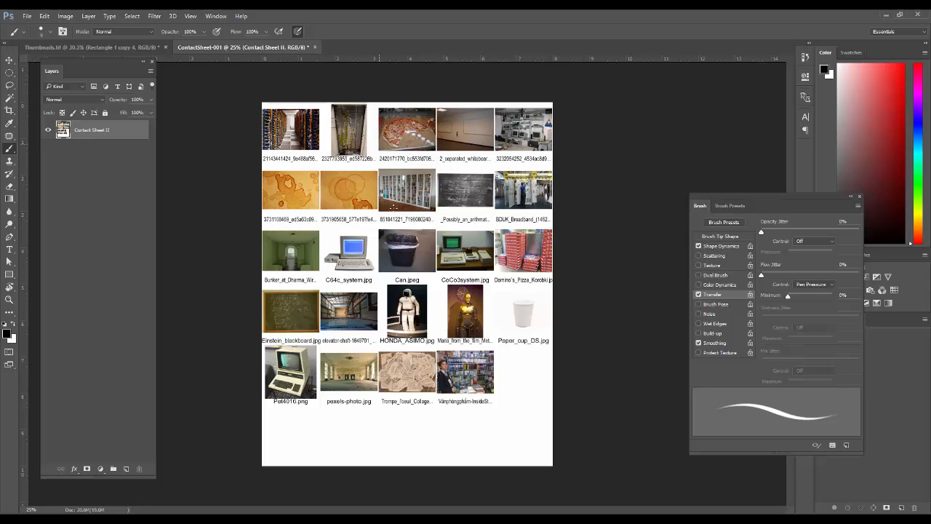
Float the Thumbnails and contact sheet documents in separate windows, shrink the contact sheet window and arrange them side by side
left_click_drag(368, 165, 393, 208)
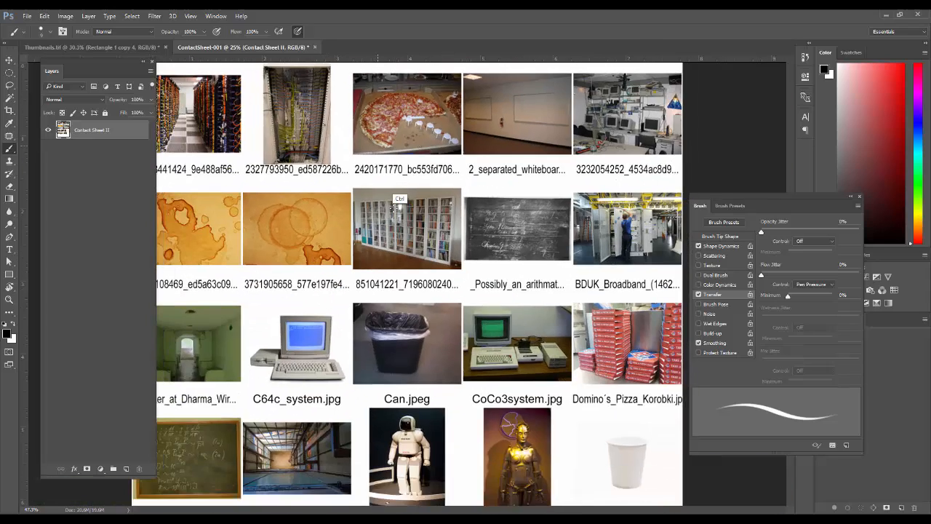
scroll(393, 208, "down", 3)
scroll(393, 208, "up", 1)
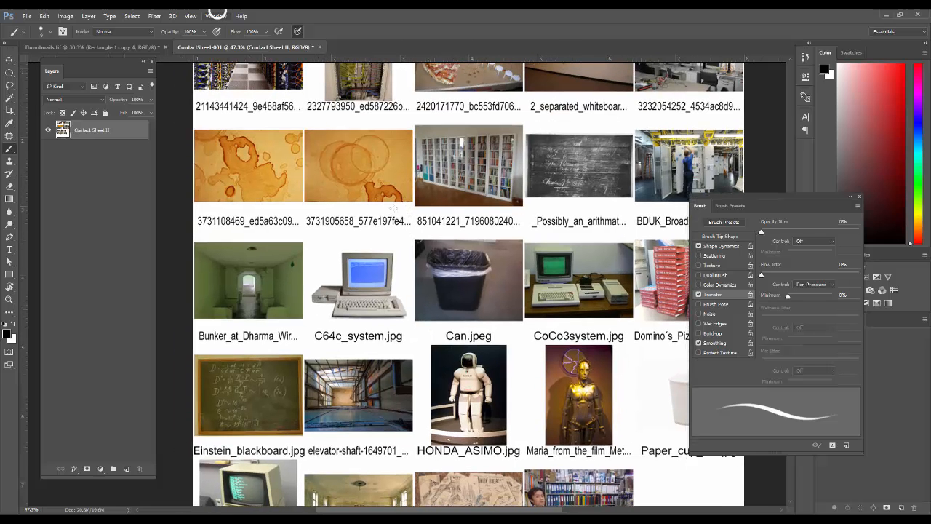
left_click_drag(248, 46, 823, 51)
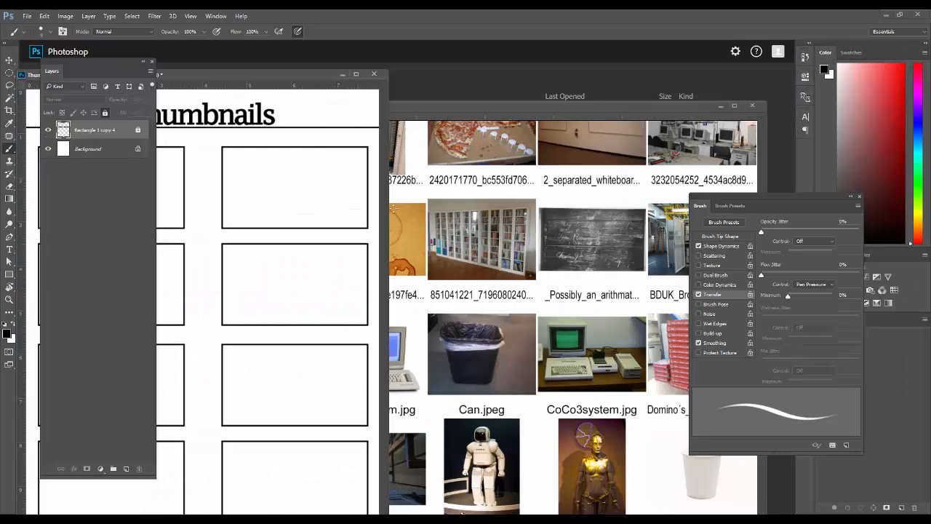
left_click_drag(509, 105, 564, 54)
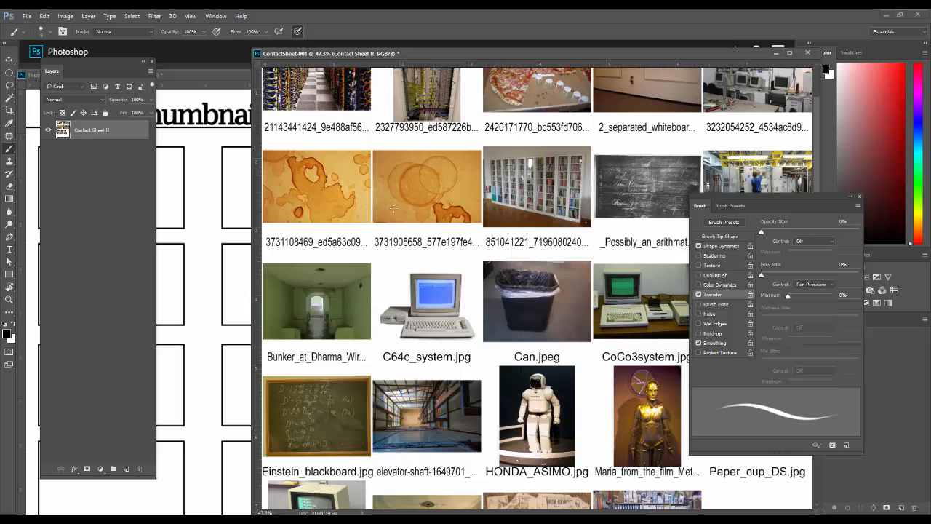
left_click_drag(820, 515, 690, 463)
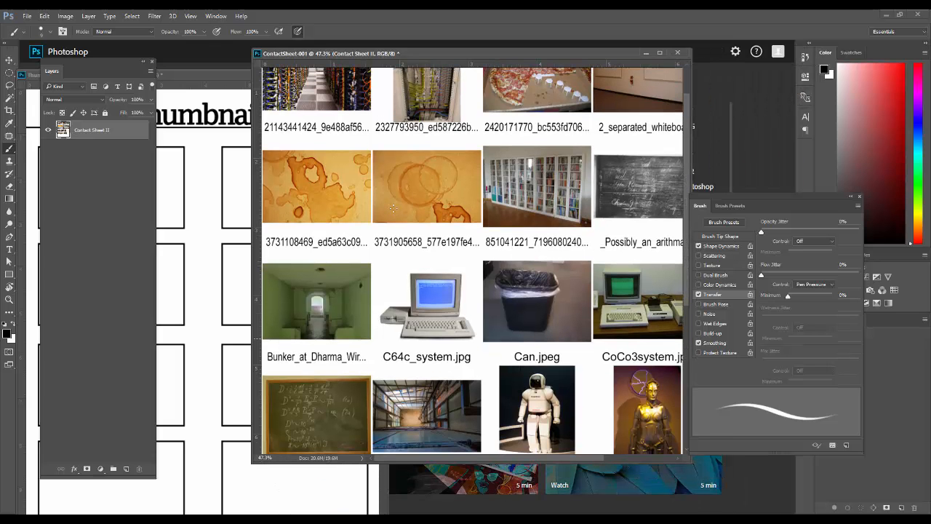
key("ctrl+minus")
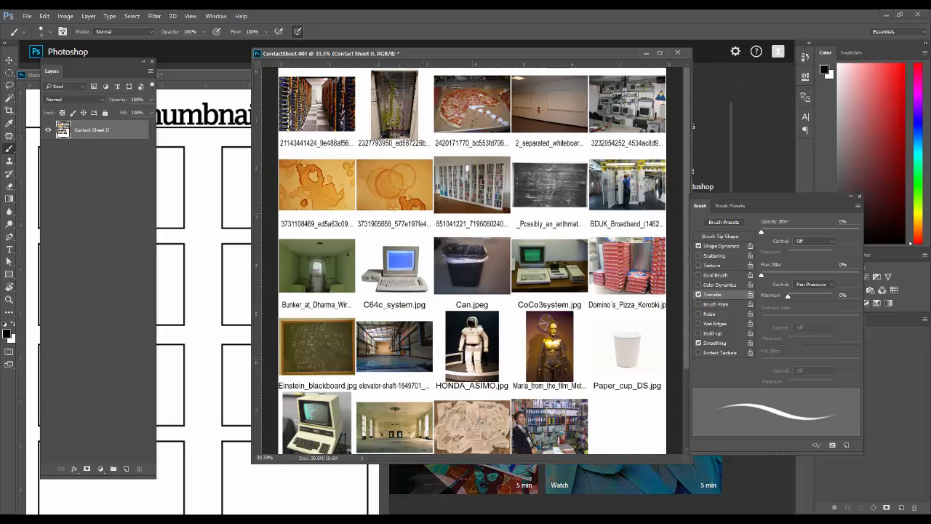
left_click_drag(466, 53, 605, 51)
left_click_drag(247, 75, 261, 50)
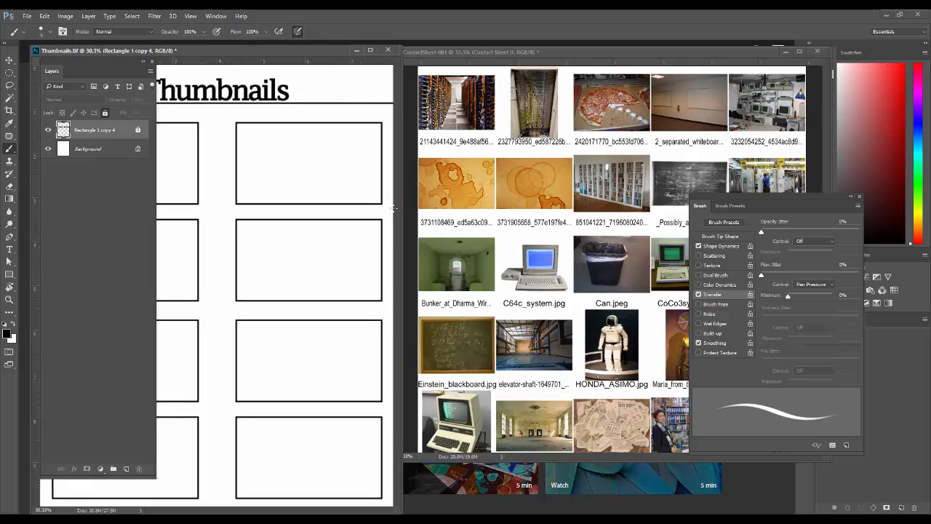
Move the Layers panel off the thumbnail page and shift the Brush panel farther away from the contact sheet
mouse_move(52, 70)
left_mouse_down()
mouse_move(290, 70)
mouse_move(387, 206)
mouse_move(700, 195)
mouse_move(826, 106)
left_mouse_up()
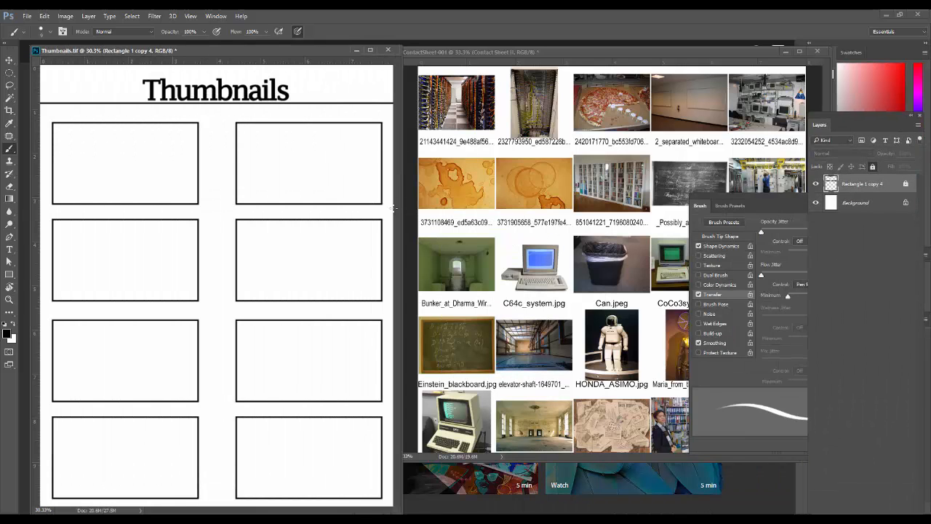
left_click(393, 208)
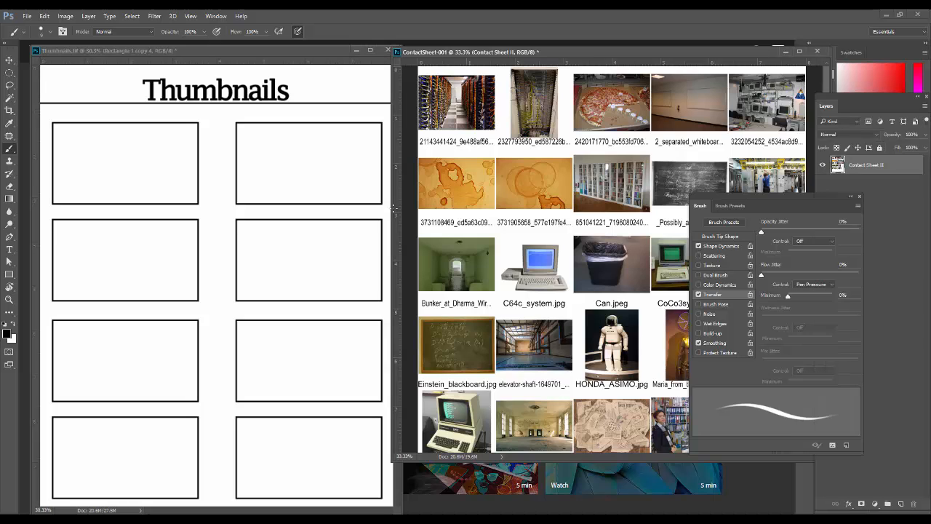
left_click_drag(774, 196, 841, 214)
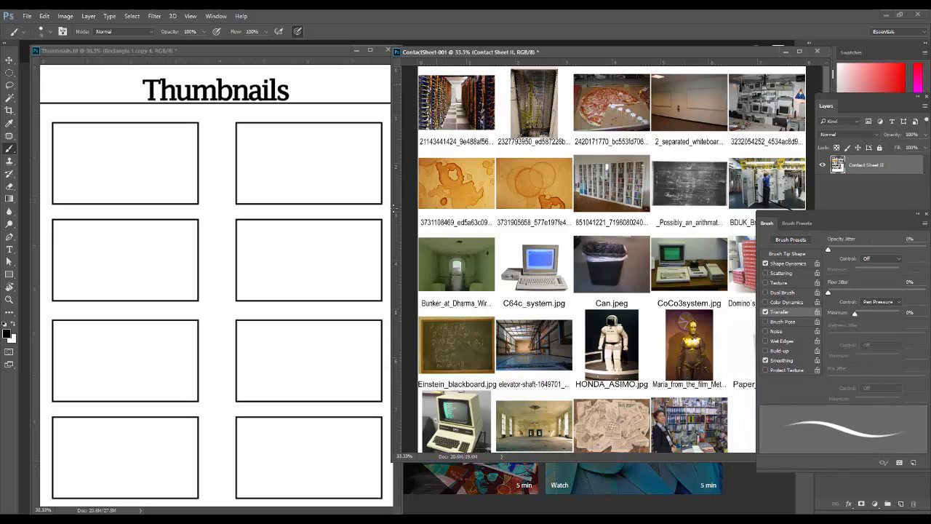
Add a new empty layer above the locked frame layer in the Thumbnails document
left_click(393, 208)
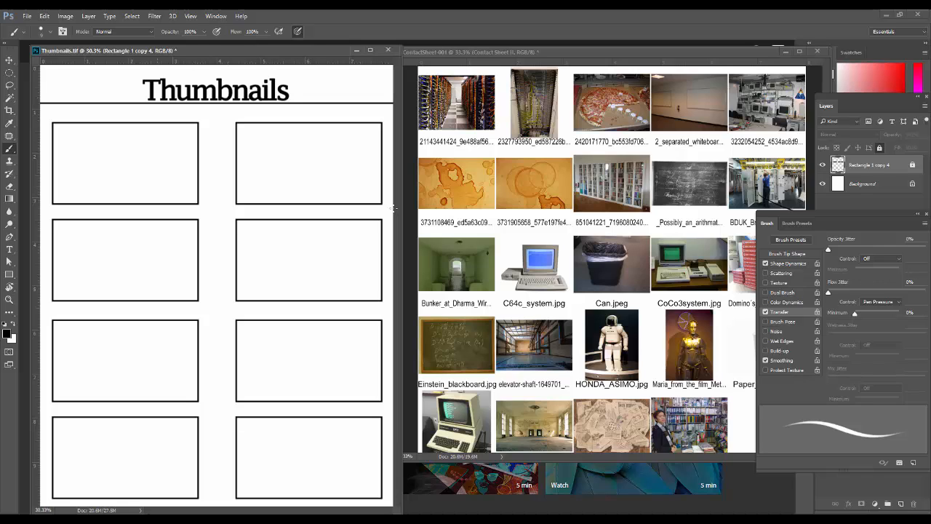
left_click(393, 208)
key("Return")
key("ctrl+shift+alt+n")
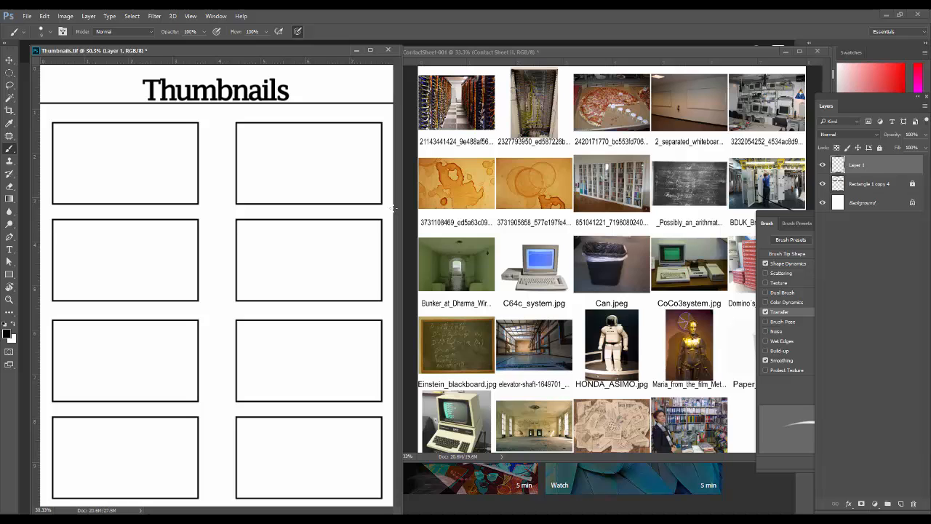
Activate the contact sheet document and move the Brush panel completely off its images
left_click(706, 54)
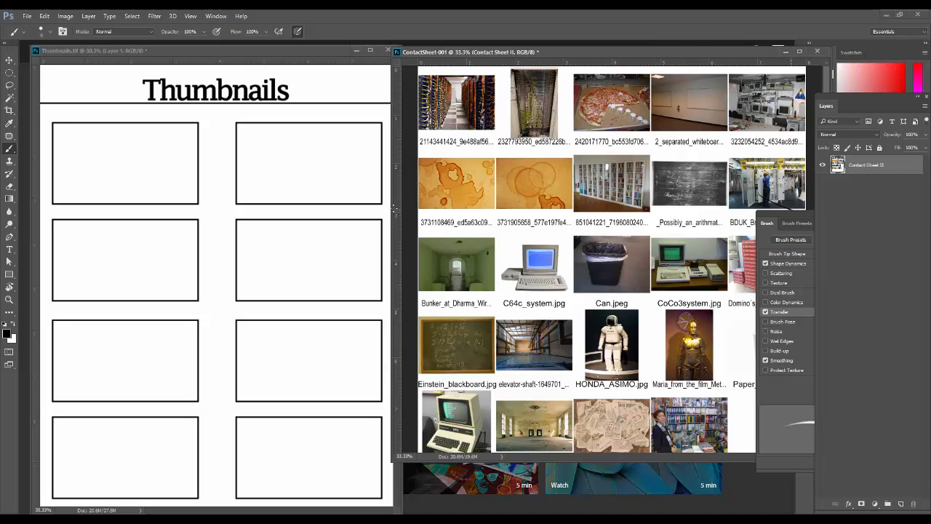
mouse_move(786, 214)
left_mouse_down()
mouse_move(780, 138)
mouse_move(796, 41)
mouse_move(815, 37)
mouse_move(839, 67)
mouse_move(735, 82)
mouse_move(62, 118)
mouse_move(2, 92)
left_mouse_up()
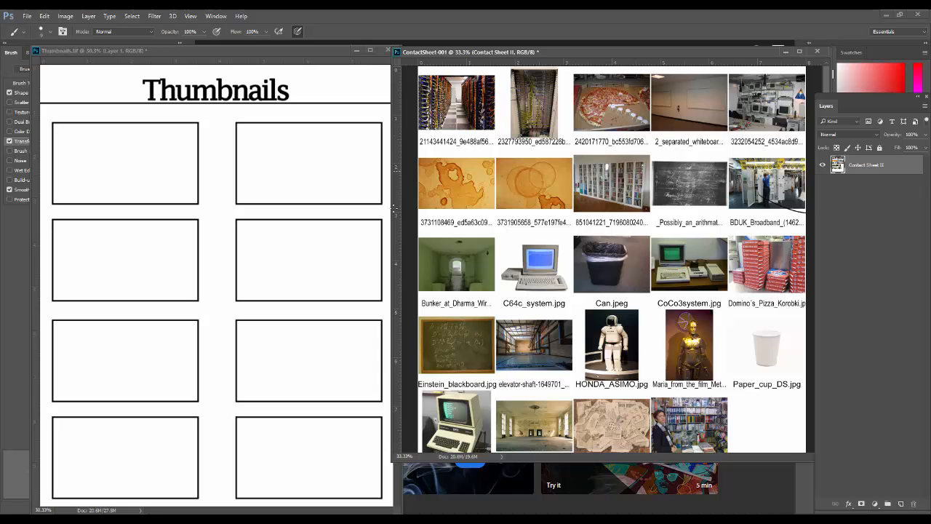
Circle the BDUK_Broadband image with the brush, undo the stroke, and briefly maximize and restore the Thumbnails window
mouse_move(765, 149)
left_mouse_down()
mouse_move(799, 181)
mouse_move(735, 170)
left_mouse_up()
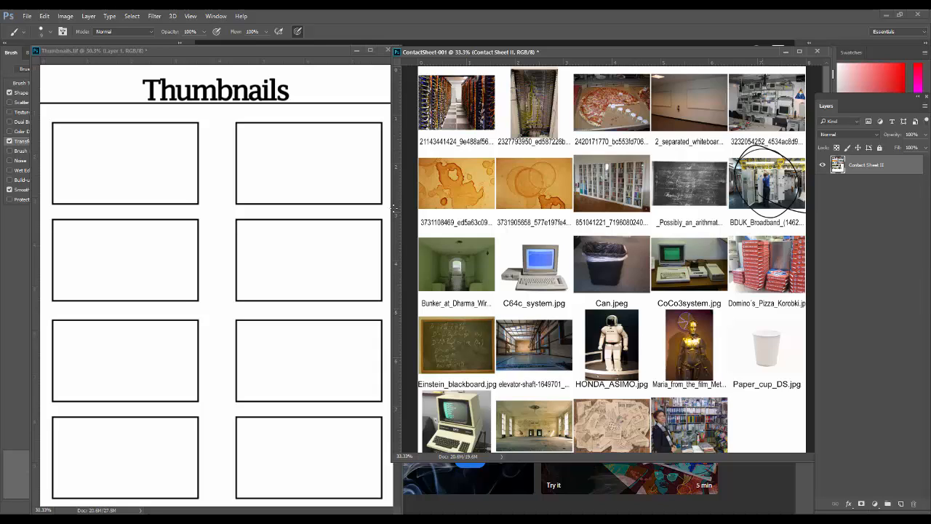
key("ctrl+z")
double_click(305, 51)
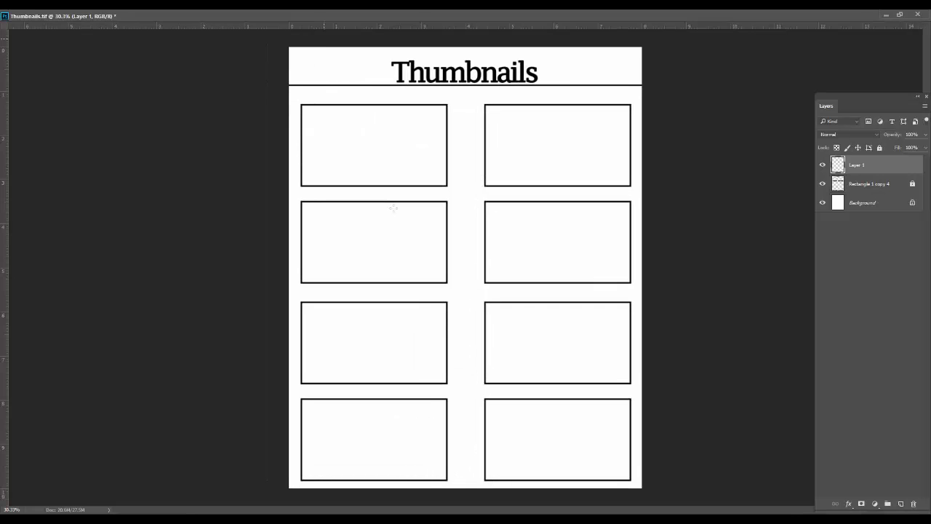
double_click(339, 14)
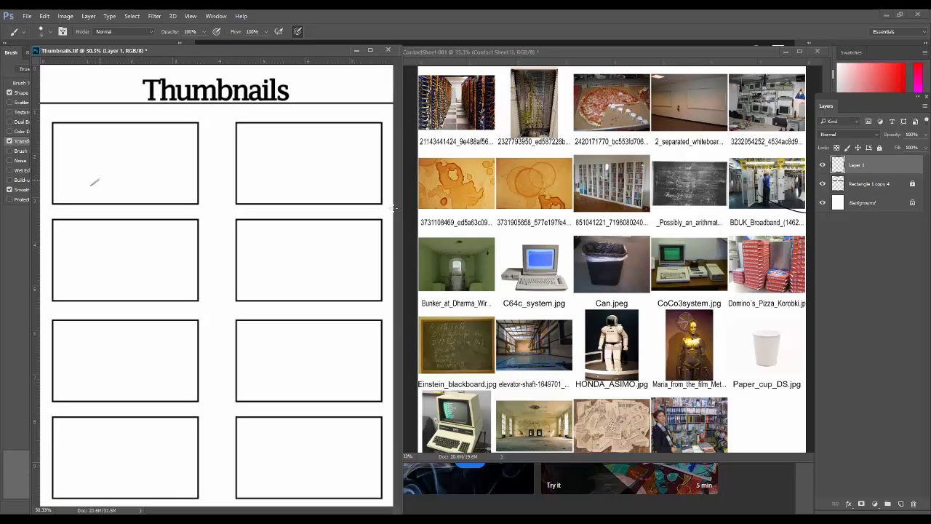
mouse_move(130, 165)
left_mouse_down()
mouse_move(127, 126)
mouse_move(102, 173)
left_mouse_up()
left_click_drag(160, 158, 209, 202)
left_click_drag(177, 173, 197, 193)
left_click_drag(159, 128, 162, 163)
left_click_drag(156, 114, 160, 155)
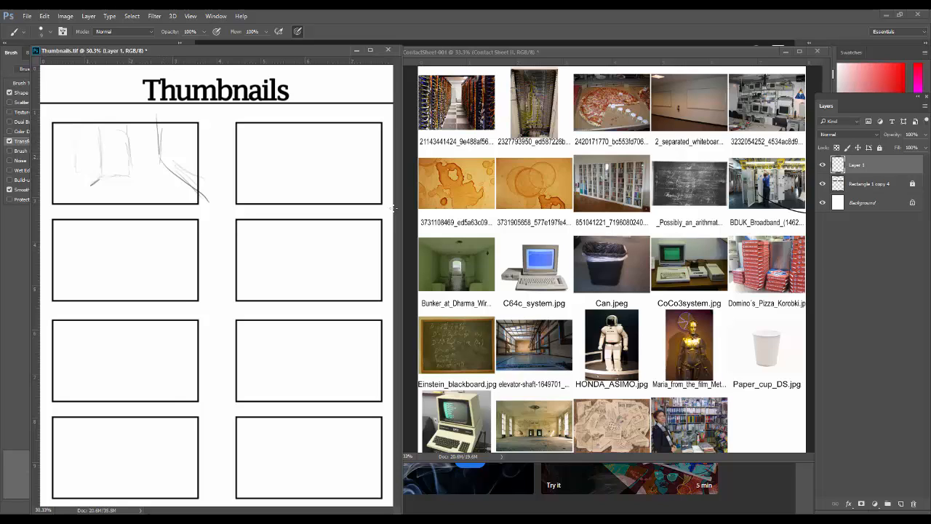
key("ctrl+alt+z")
key("ctrl+alt+z")
key("ctrl+alt+z")
key("ctrl+alt+z")
key("ctrl+alt+z")
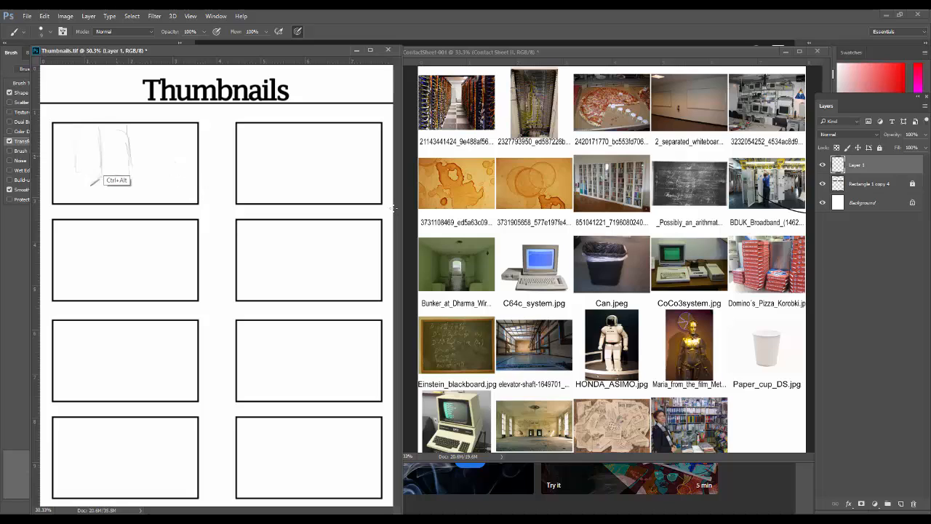
Erase the remaining rough strokes from the first thumbnail frame with a much larger eraser
key("e")
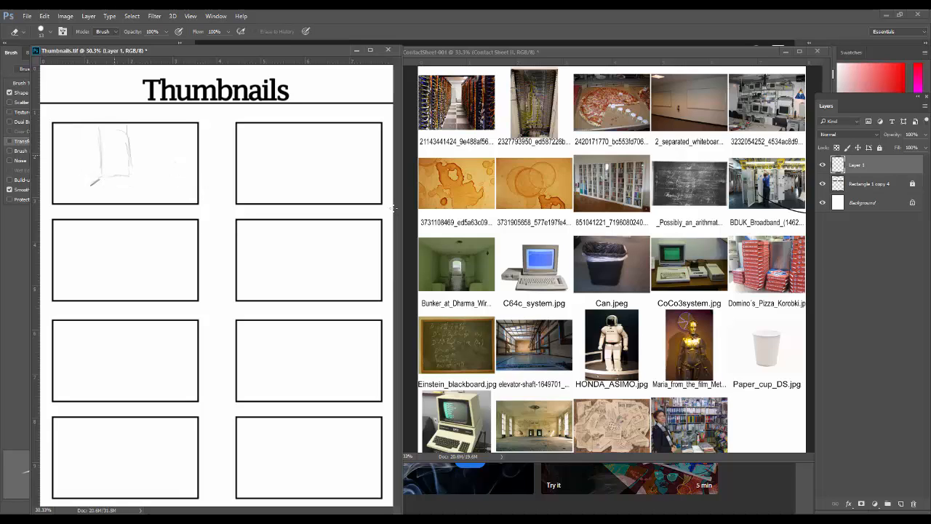
key("bracketright")
key("bracketright")
key("bracketright")
key("bracketright")
key("bracketright")
key("bracketright")
key("bracketright")
key("bracketright")
key("bracketright")
key("bracketright")
key("bracketright")
key("bracketright")
key("bracketright")
key("bracketright")
key("bracketright")
key("bracketright")
mouse_move(89, 135)
left_mouse_down()
mouse_move(93, 178)
mouse_move(127, 138)
mouse_move(116, 183)
left_mouse_up()
key("b")
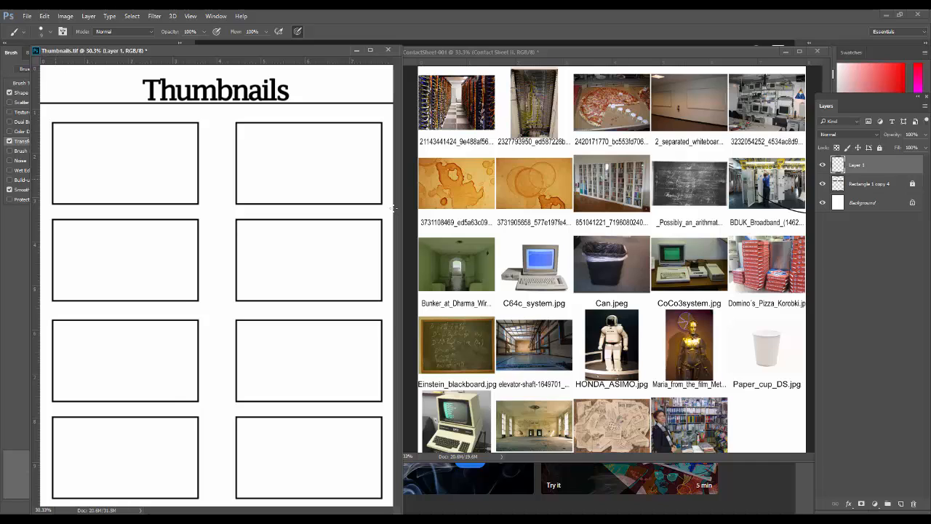
Sketch the room perspective in the first thumbnail frame, with a back wall, corner lines, and ceiling and floor edges
left_click_drag(165, 168, 192, 178)
left_click_drag(163, 131, 162, 166)
mouse_move(79, 163)
left_mouse_down()
mouse_move(125, 138)
mouse_move(77, 138)
mouse_move(200, 119)
left_mouse_up()
left_click_drag(76, 139, 56, 119)
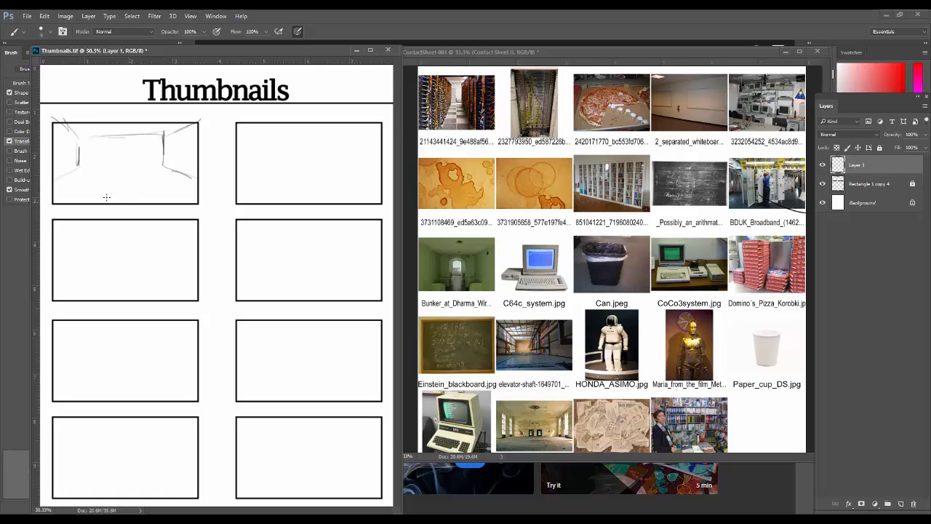
left_click_drag(78, 173, 169, 171)
Sketch a boxy shape against each side of the first thumbnail's room and activate the contact sheet for reference
mouse_move(83, 152)
left_mouse_down()
mouse_move(100, 152)
mouse_move(101, 167)
mouse_move(93, 165)
mouse_move(100, 152)
mouse_move(83, 142)
mouse_move(96, 143)
mouse_move(100, 166)
left_mouse_up()
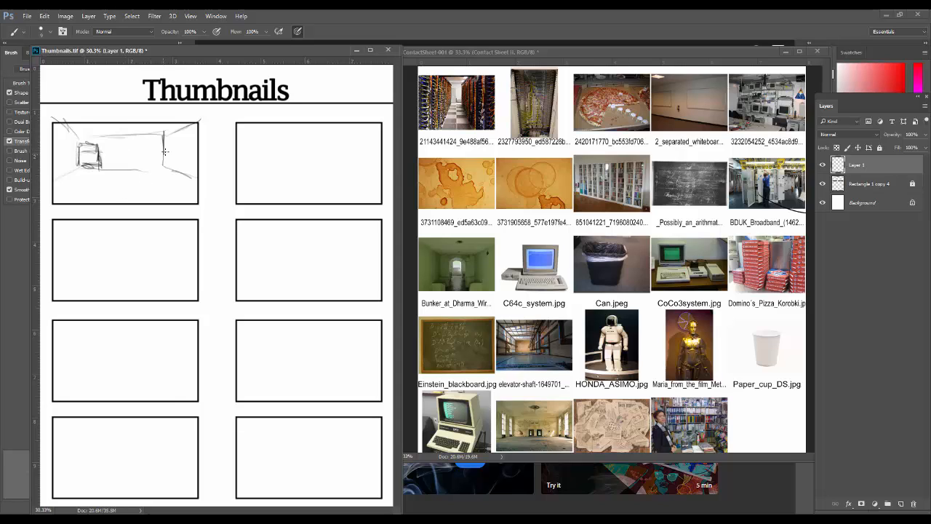
mouse_move(163, 150)
left_mouse_down()
mouse_move(164, 163)
mouse_move(168, 148)
mouse_move(178, 157)
mouse_move(164, 169)
mouse_move(179, 156)
mouse_move(173, 176)
left_mouse_up()
left_click(700, 421)
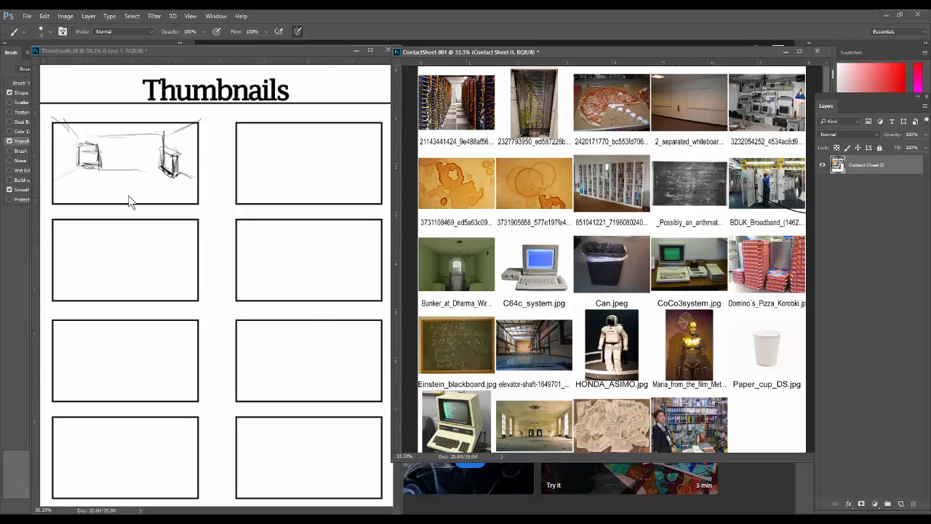
Sketch a large desk in the first thumbnail's left foreground with a rounded shape at its far left end
left_click(69, 203)
mouse_move(69, 203)
left_mouse_down()
mouse_move(71, 180)
mouse_move(121, 179)
mouse_move(119, 203)
left_mouse_up()
mouse_move(75, 177)
left_mouse_down()
mouse_move(129, 169)
mouse_move(119, 180)
mouse_move(130, 193)
mouse_move(119, 202)
left_mouse_up()
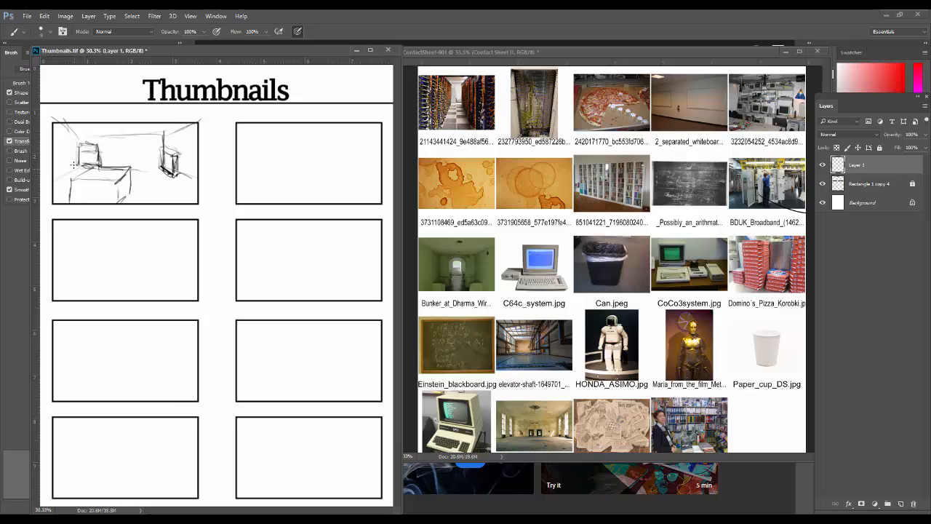
mouse_move(79, 156)
left_mouse_down()
mouse_move(73, 173)
mouse_move(85, 165)
mouse_move(73, 157)
mouse_move(66, 186)
left_mouse_up()
Draw and densely scribble in a dark box in the lower-right corner of the first thumbnail
mouse_move(188, 178)
left_mouse_down()
mouse_move(185, 192)
mouse_move(201, 203)
mouse_move(179, 173)
mouse_move(196, 203)
mouse_move(196, 178)
mouse_move(201, 204)
mouse_move(183, 182)
left_mouse_up()
mouse_move(179, 175)
left_mouse_down()
mouse_move(186, 192)
mouse_move(200, 176)
left_mouse_up()
mouse_move(185, 171)
left_mouse_down()
mouse_move(198, 171)
mouse_move(200, 190)
mouse_move(191, 180)
mouse_move(184, 189)
mouse_move(198, 196)
left_mouse_up()
mouse_move(183, 182)
left_mouse_down()
mouse_move(201, 198)
mouse_move(192, 184)
left_mouse_up()
mouse_move(184, 176)
left_mouse_down()
mouse_move(200, 190)
mouse_move(197, 175)
left_mouse_up()
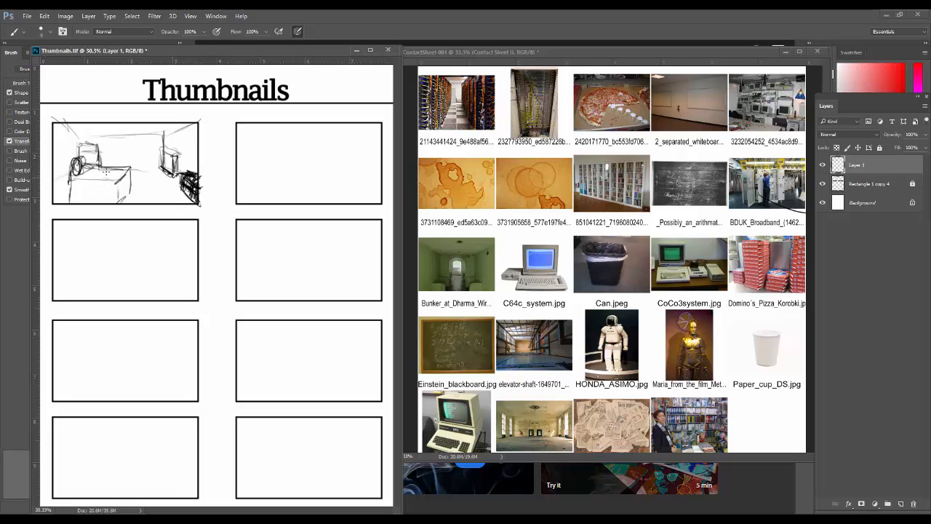
Sketch a flat oval object on top of the desk in the first thumbnail, leaving the brush settings as they are
mouse_move(86, 180)
left_mouse_down()
mouse_move(128, 175)
mouse_move(114, 188)
mouse_move(87, 185)
mouse_move(123, 180)
mouse_move(97, 177)
mouse_move(111, 176)
mouse_move(109, 187)
mouse_move(104, 180)
mouse_move(115, 177)
mouse_move(107, 179)
mouse_move(134, 178)
left_mouse_up()
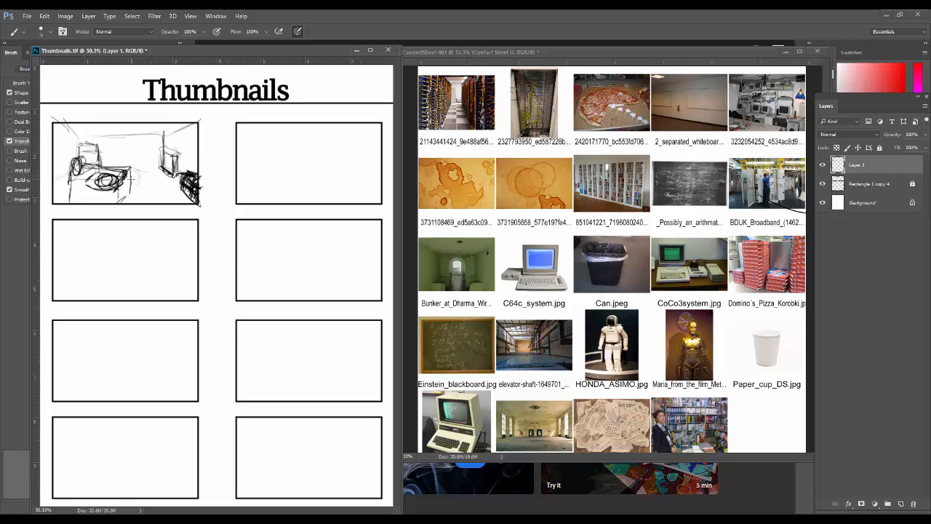
right_click(130, 176)
key("Escape")
right_click(133, 176)
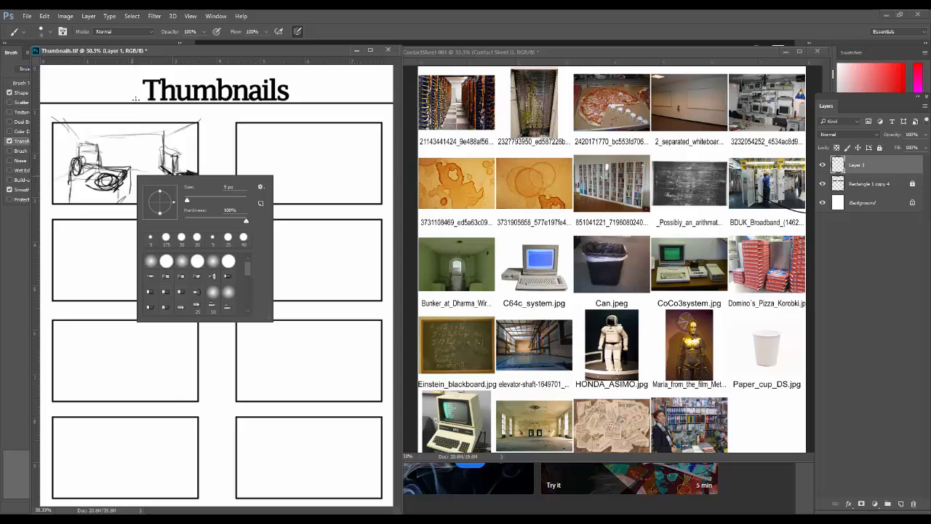
key("Return")
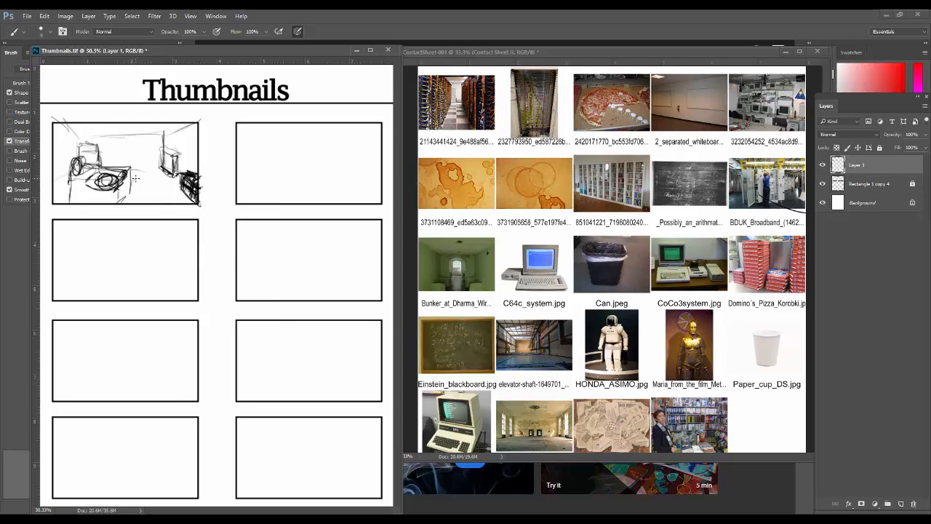
Sketch a small bin beside the desk and a standing figure near the back wall, erasing the figure's stray strokes
mouse_move(135, 178)
left_mouse_down()
mouse_move(131, 192)
mouse_move(137, 182)
left_mouse_up()
left_click_drag(148, 142, 144, 156)
key("ctrl+alt")
key("e")
left_click_drag(146, 150, 146, 167)
Add a jagged pile on the floor and a scribbled shape along the left wall of the first thumbnail
key("b")
mouse_move(156, 199)
left_mouse_down()
mouse_move(179, 195)
mouse_move(174, 183)
mouse_move(161, 178)
mouse_move(151, 191)
left_mouse_up()
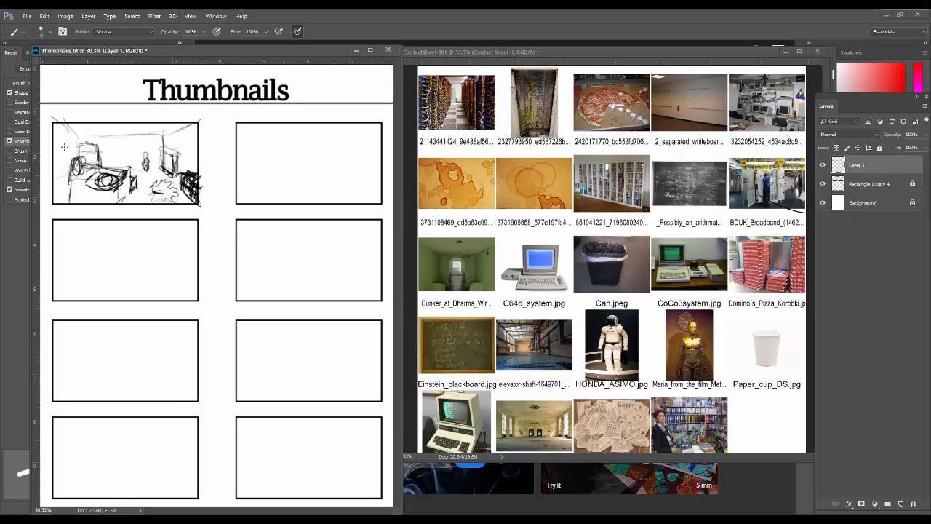
left_click_drag(65, 148, 60, 173)
left_click(542, 369)
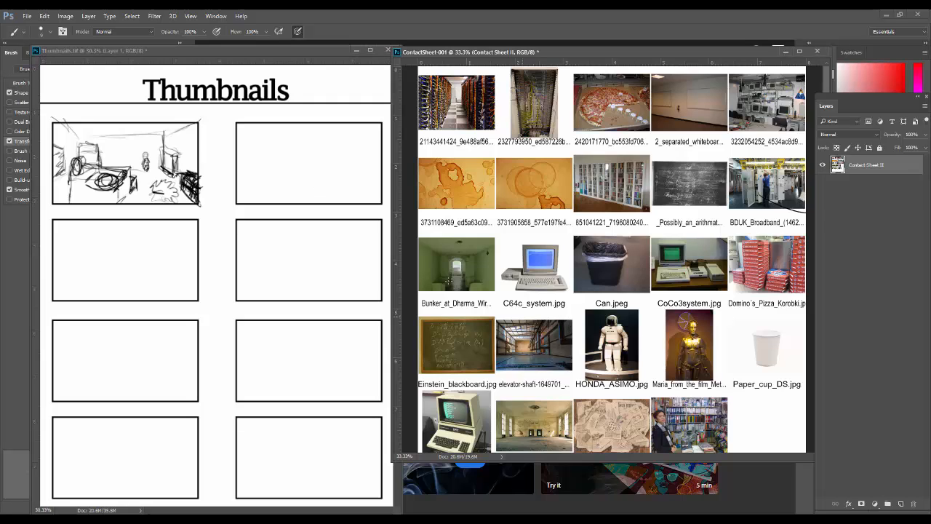
Sketch a deep hall perspective in the second thumbnail frame, with a small back wall and converging floor and ceiling lines
left_click(244, 201)
left_click_drag(237, 203, 260, 184)
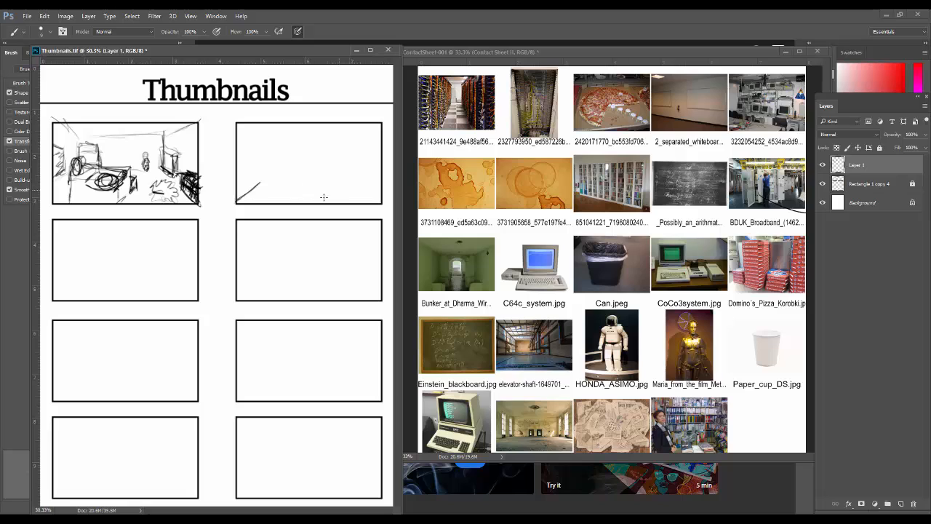
left_click_drag(239, 179, 263, 173)
mouse_move(358, 171)
left_mouse_down()
mouse_move(333, 170)
mouse_move(380, 178)
mouse_move(382, 195)
mouse_move(351, 180)
left_mouse_up()
mouse_move(263, 174)
left_mouse_down()
mouse_move(263, 158)
mouse_move(280, 150)
left_mouse_up()
mouse_move(280, 149)
left_mouse_down()
mouse_move(301, 167)
mouse_move(285, 164)
mouse_move(336, 174)
mouse_move(305, 166)
left_mouse_up()
left_click_drag(312, 168, 365, 176)
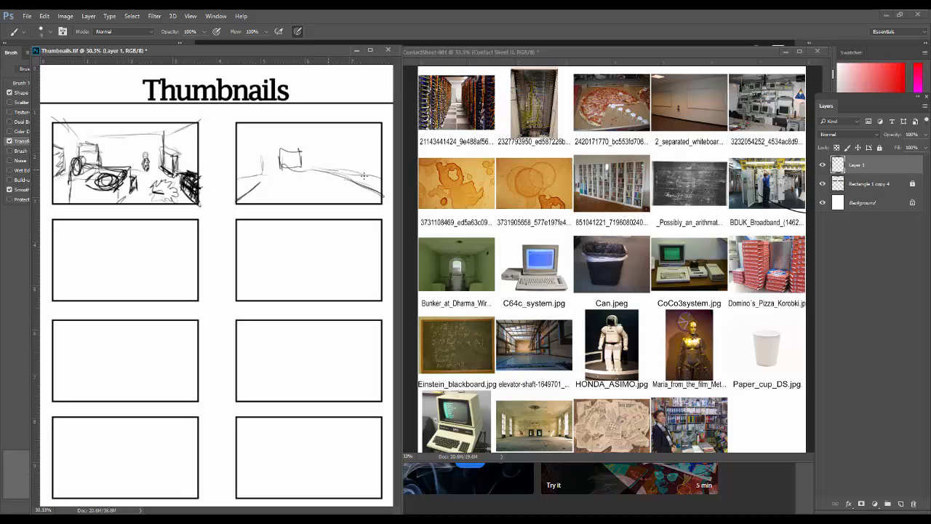
mouse_move(371, 127)
left_mouse_down()
mouse_move(253, 150)
mouse_move(277, 150)
mouse_move(240, 125)
left_mouse_up()
mouse_move(246, 188)
left_mouse_down()
mouse_move(280, 168)
mouse_move(282, 155)
left_mouse_up()
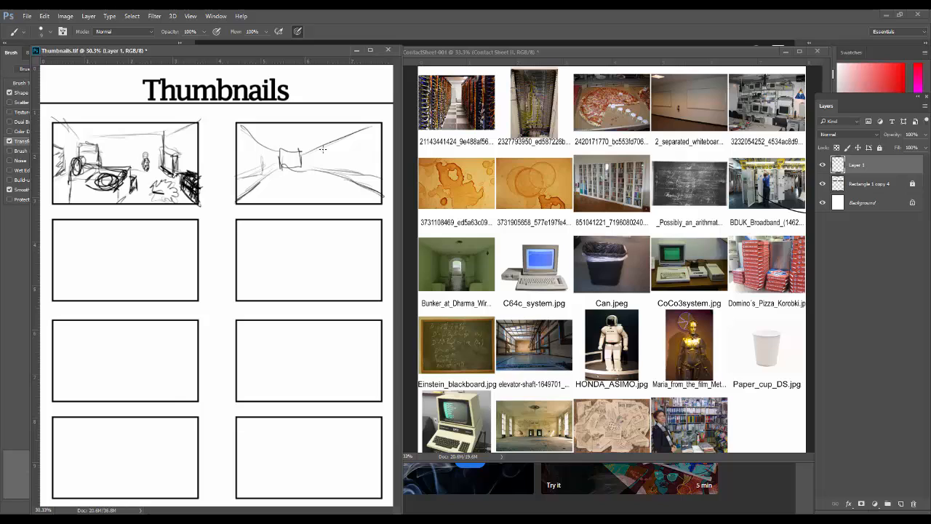
Hatch the small back wall and draw a tall dark rack along the right edge of the second thumbnail
mouse_move(288, 150)
left_mouse_down()
mouse_move(287, 169)
mouse_move(294, 151)
mouse_move(287, 166)
mouse_move(300, 151)
mouse_move(300, 164)
mouse_move(286, 153)
mouse_move(282, 169)
left_mouse_up()
left_click_drag(368, 127, 366, 206)
mouse_move(366, 204)
left_mouse_down()
mouse_move(366, 129)
mouse_move(380, 194)
mouse_move(367, 204)
left_mouse_up()
left_click_drag(377, 128, 378, 201)
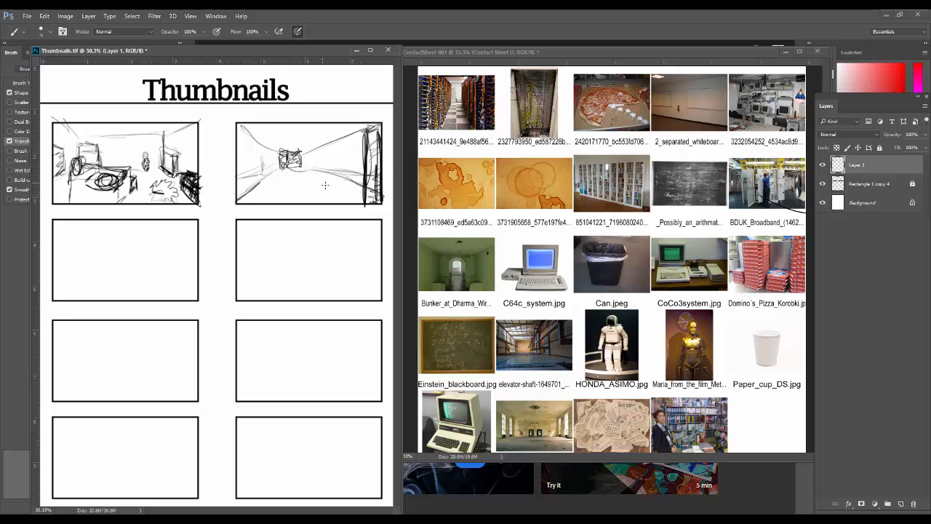
Sketch a table with a boxy computer on it in the right foreground of the second thumbnail
mouse_move(330, 176)
left_mouse_down()
mouse_move(316, 179)
mouse_move(361, 183)
mouse_move(337, 193)
left_mouse_up()
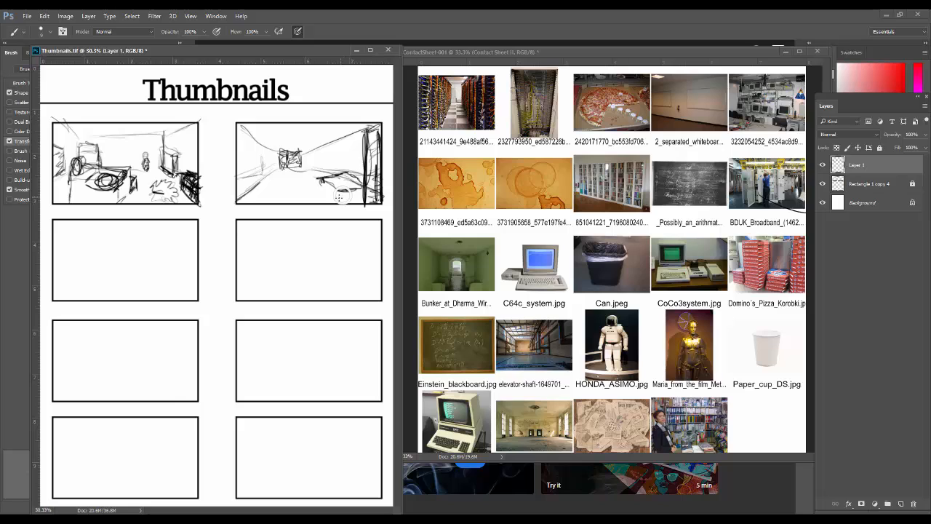
mouse_move(322, 183)
left_mouse_down()
mouse_move(354, 194)
mouse_move(336, 180)
mouse_move(332, 157)
left_mouse_up()
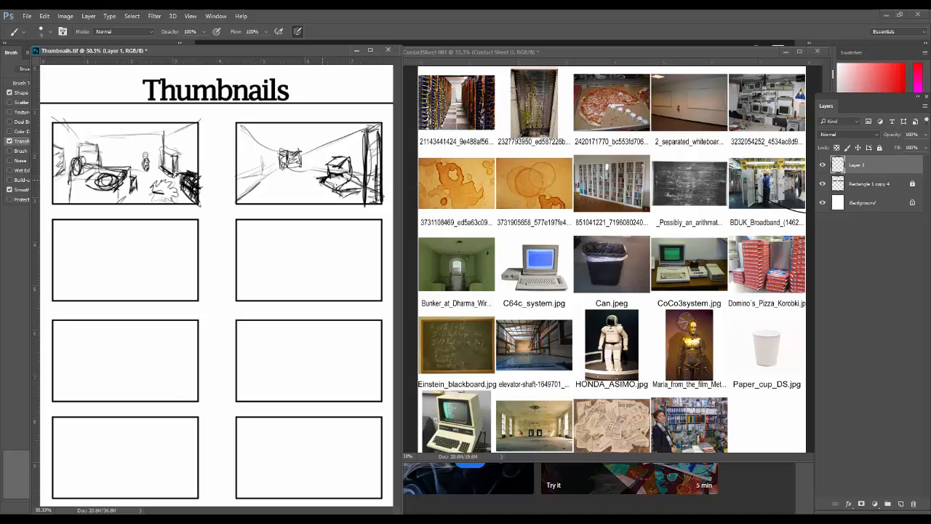
left_click_drag(352, 160, 349, 186)
Clean the stray lines inside the computer sketch with a 40 px eraser and redraw its outline with the brush
key("e")
mouse_move(341, 172)
left_mouse_down()
mouse_move(374, 179)
mouse_move(413, 216)
left_mouse_up()
key("bracketleft")
key("bracketleft")
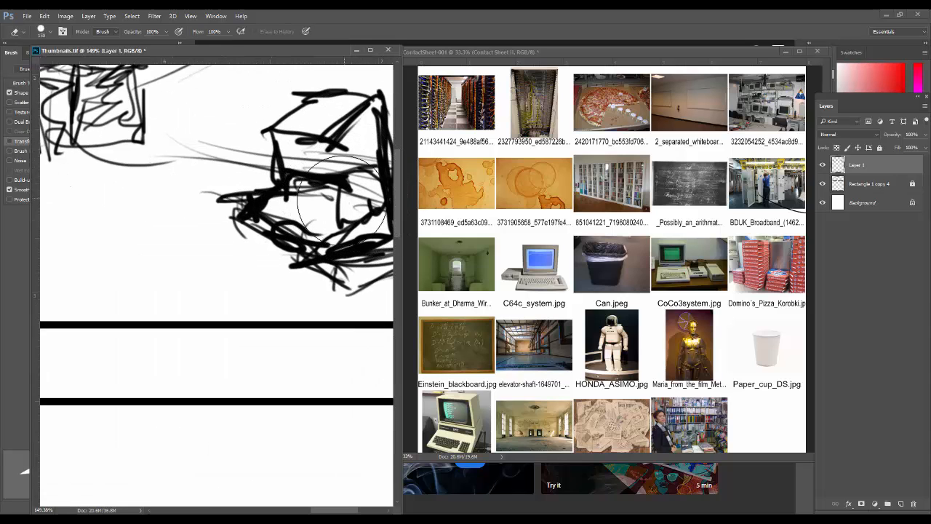
key("bracketleft")
key("bracketleft")
key("bracketleft")
key("bracketleft")
key("bracketleft")
key("bracketleft")
key("bracketleft")
key("bracketleft")
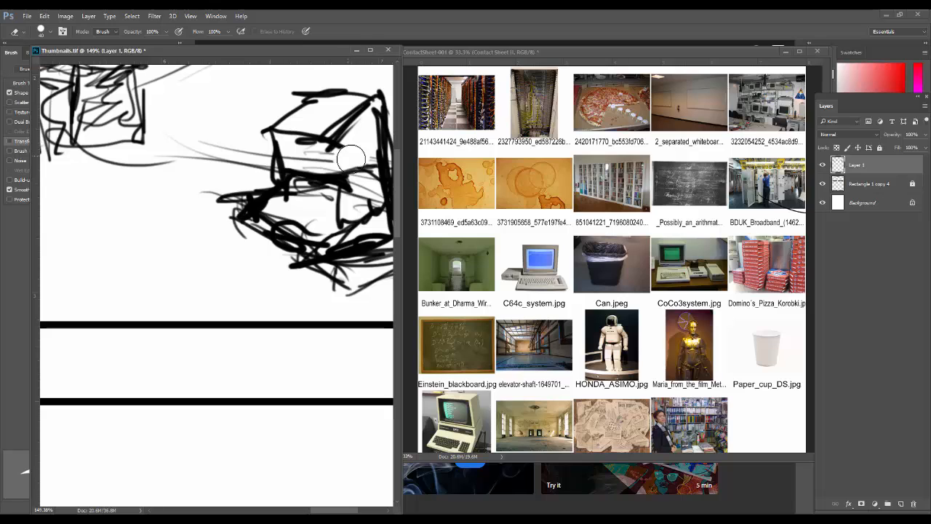
mouse_move(351, 159)
left_mouse_down()
mouse_move(313, 161)
mouse_move(332, 155)
mouse_move(364, 187)
mouse_move(356, 217)
mouse_move(379, 232)
mouse_move(354, 241)
mouse_move(297, 220)
mouse_move(327, 200)
mouse_move(311, 193)
mouse_move(322, 207)
mouse_move(341, 187)
mouse_move(339, 229)
left_mouse_up()
key("b")
left_click_drag(265, 211, 279, 198)
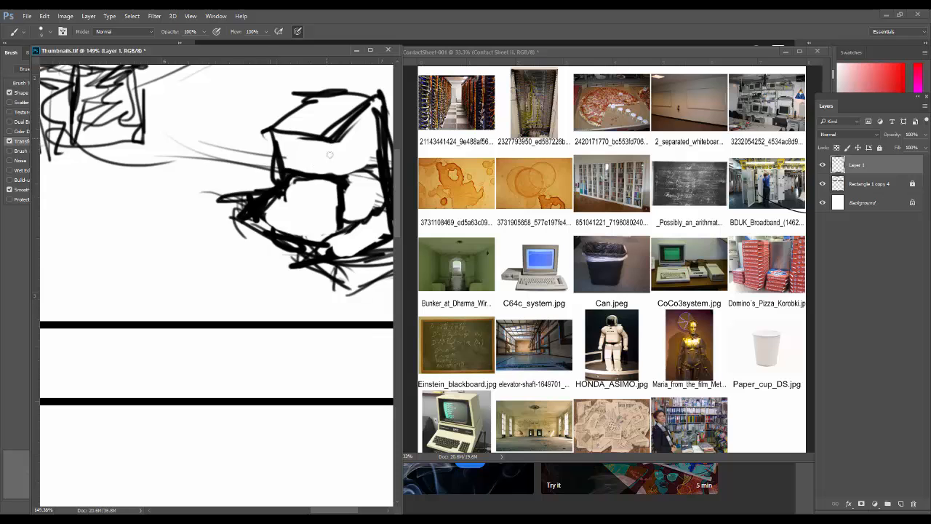
Draw legs under the computer table and outline a panel on the right wall behind it in the second thumbnail
key("ctrl+minus")
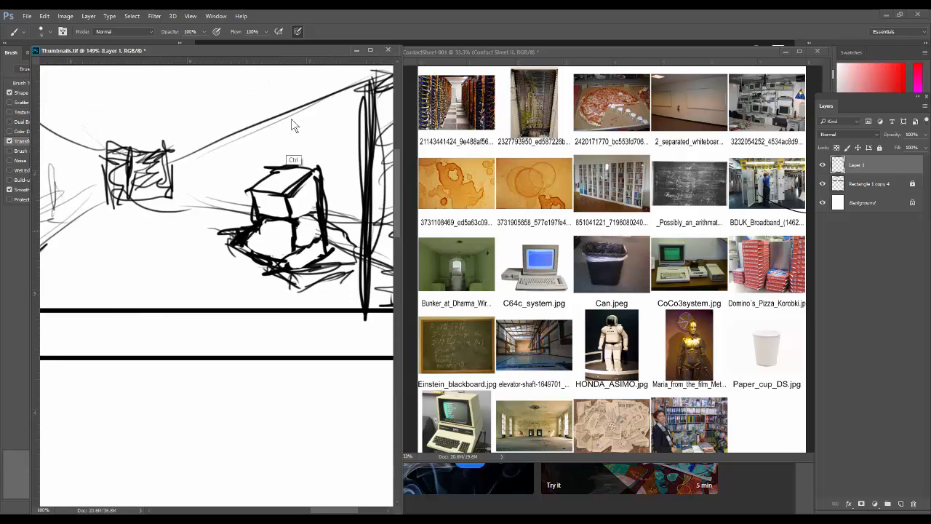
key("ctrl+minus")
key("ctrl+minus")
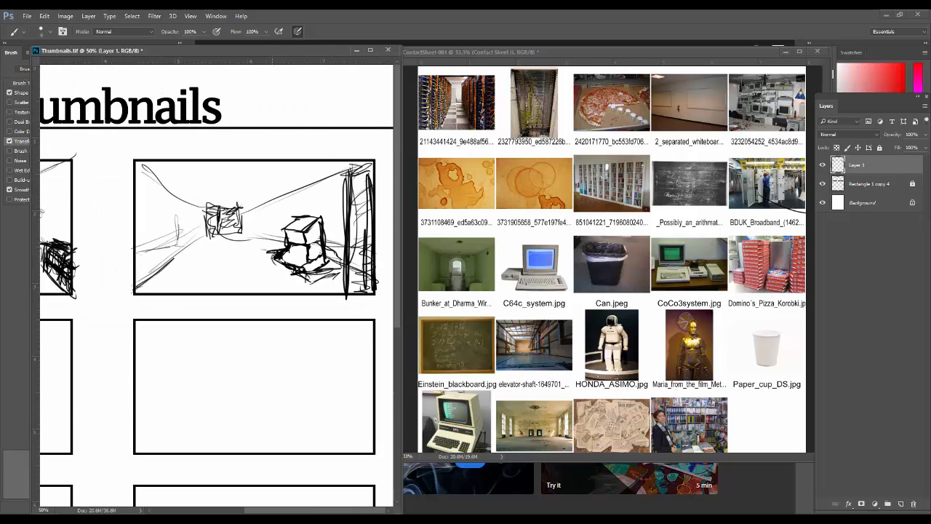
mouse_move(267, 254)
left_mouse_down()
mouse_move(308, 283)
mouse_move(311, 305)
left_mouse_up()
left_click_drag(342, 262, 342, 287)
mouse_move(324, 186)
left_mouse_down()
mouse_move(322, 227)
mouse_move(320, 207)
left_mouse_up()
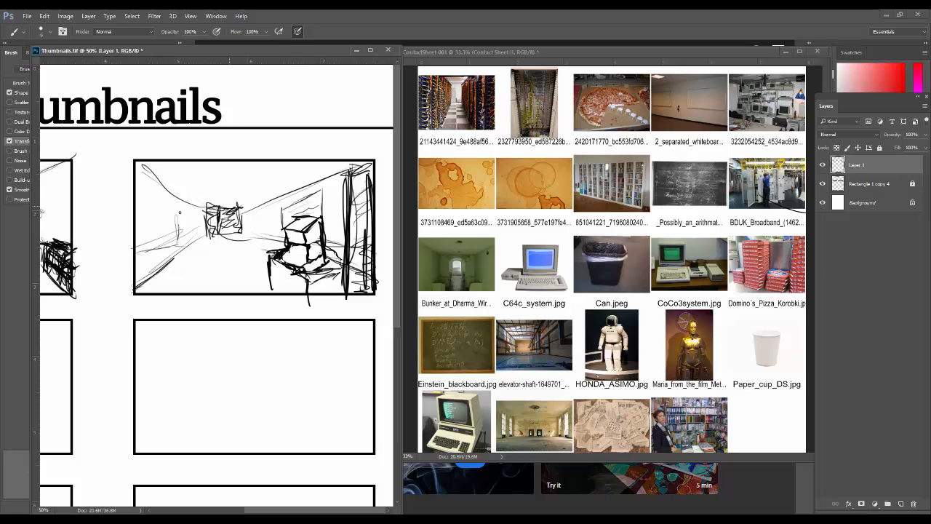
Sketch a framed panel on the left wall and small furniture near the back wall of the second thumbnail
mouse_move(188, 213)
left_mouse_down()
mouse_move(188, 241)
mouse_move(183, 215)
mouse_move(149, 208)
mouse_move(158, 265)
left_mouse_up()
mouse_move(160, 226)
left_mouse_down()
mouse_move(185, 222)
mouse_move(179, 242)
mouse_move(192, 249)
left_mouse_up()
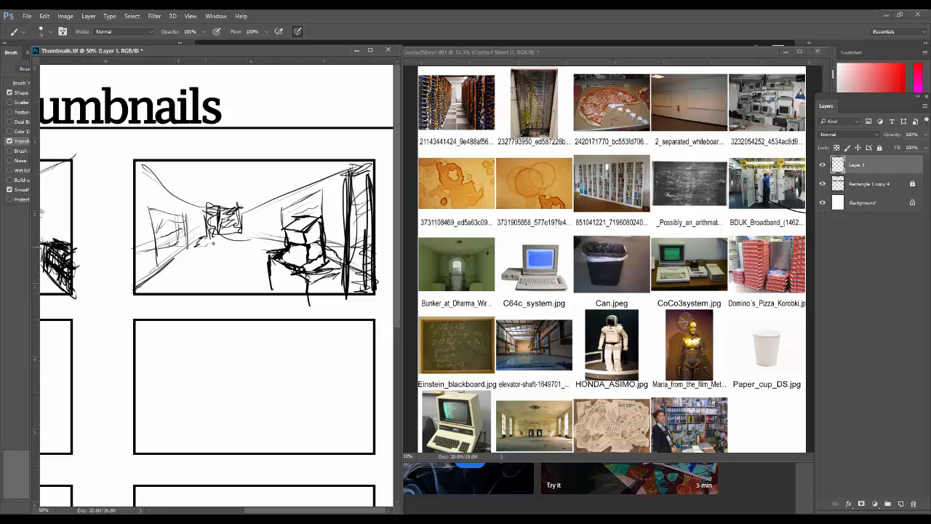
mouse_move(257, 234)
left_mouse_down()
mouse_move(240, 238)
mouse_move(269, 248)
mouse_move(259, 227)
left_mouse_up()
mouse_move(200, 241)
left_mouse_down()
mouse_move(195, 231)
mouse_move(206, 225)
left_mouse_up()
Add a small standing figure in the distance and a dark boxed shape at the second thumbnail's back wall
left_click_drag(267, 214, 268, 231)
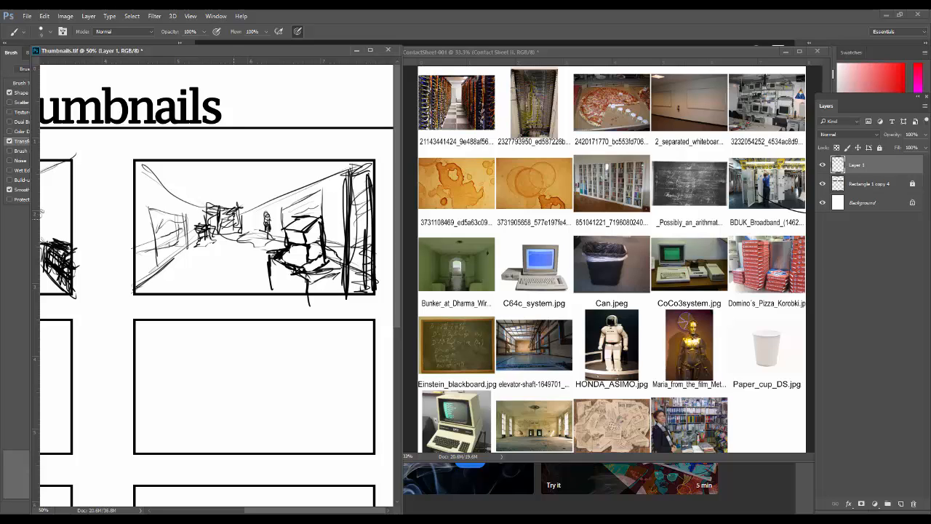
mouse_move(233, 230)
left_mouse_down()
mouse_move(232, 211)
mouse_move(252, 207)
mouse_move(253, 239)
mouse_move(231, 239)
left_mouse_up()
mouse_move(233, 238)
left_mouse_down()
mouse_move(251, 219)
mouse_move(243, 234)
left_mouse_up()
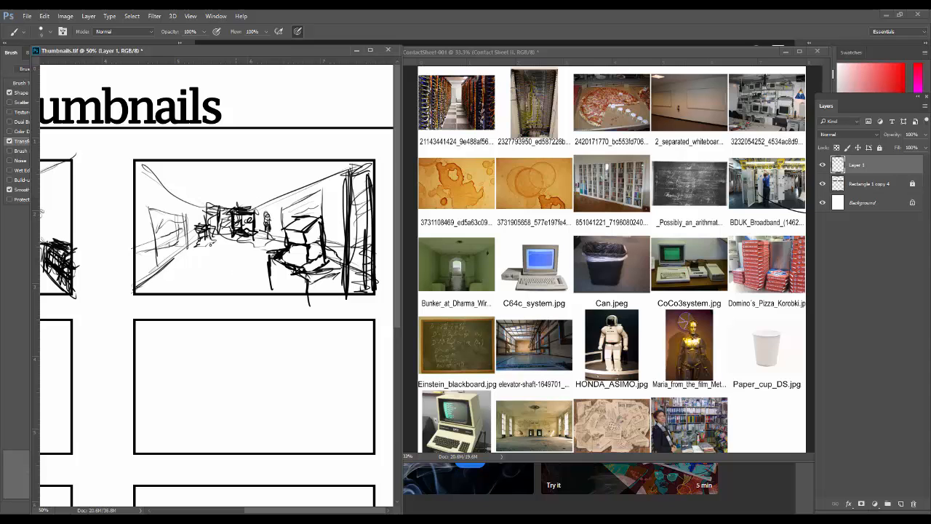
left_click_drag(209, 266, 345, 267)
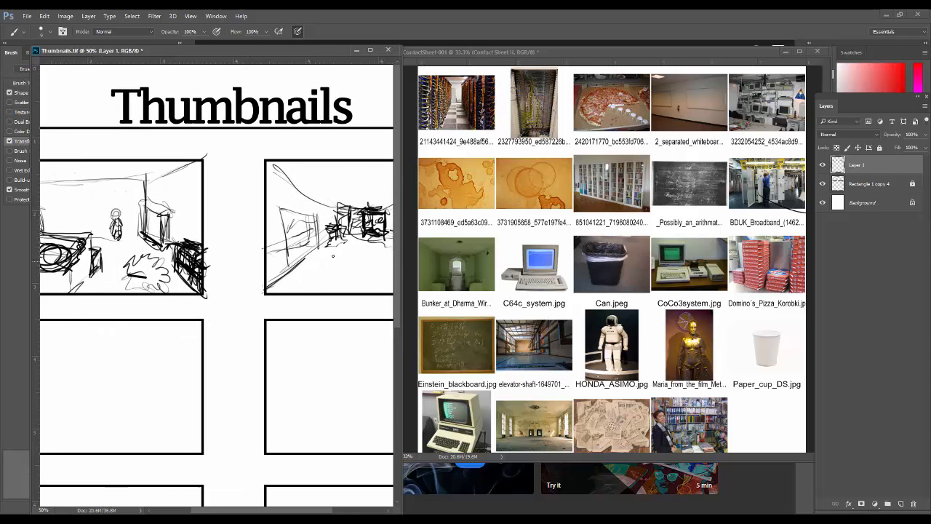
key("ctrl+minus")
key("ctrl+minus")
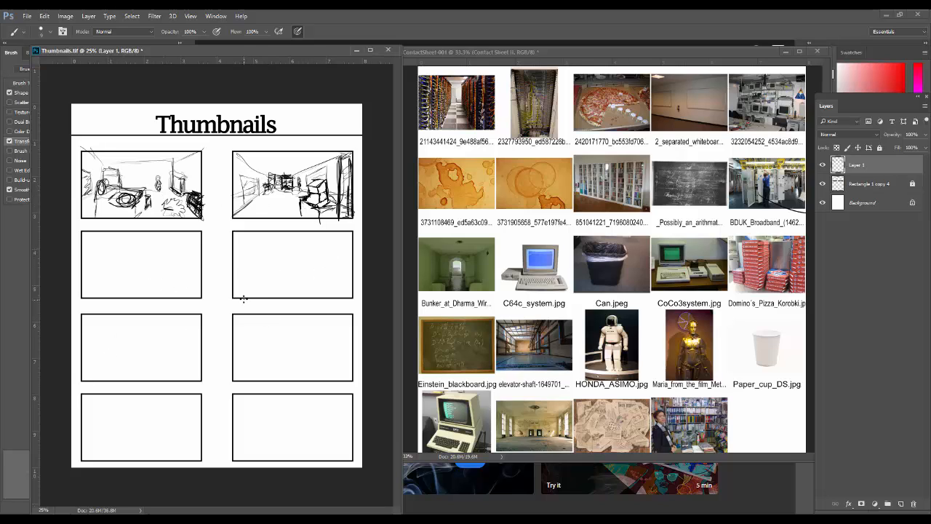
Circle the C64c_system image on the contact sheet with the brush and undo the stroke
left_click(521, 342)
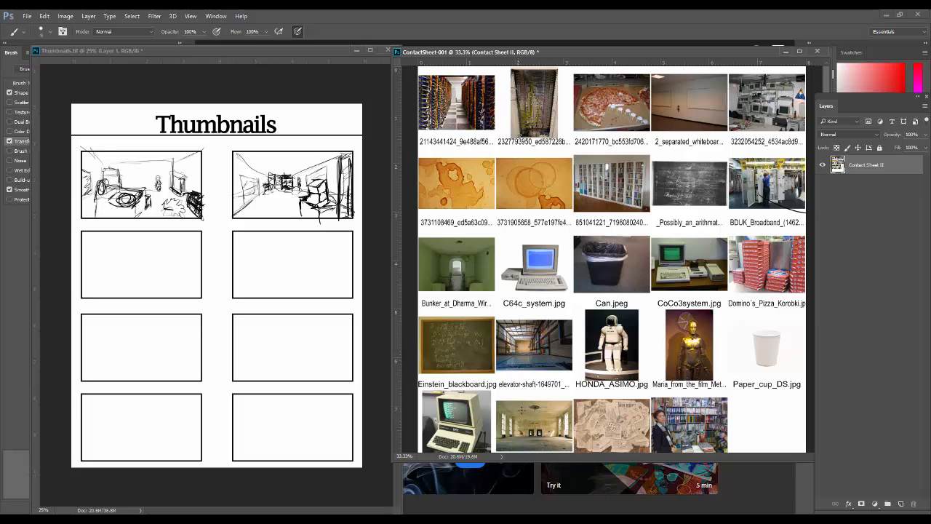
mouse_move(542, 240)
left_mouse_down()
mouse_move(564, 285)
mouse_move(508, 288)
mouse_move(504, 311)
left_mouse_up()
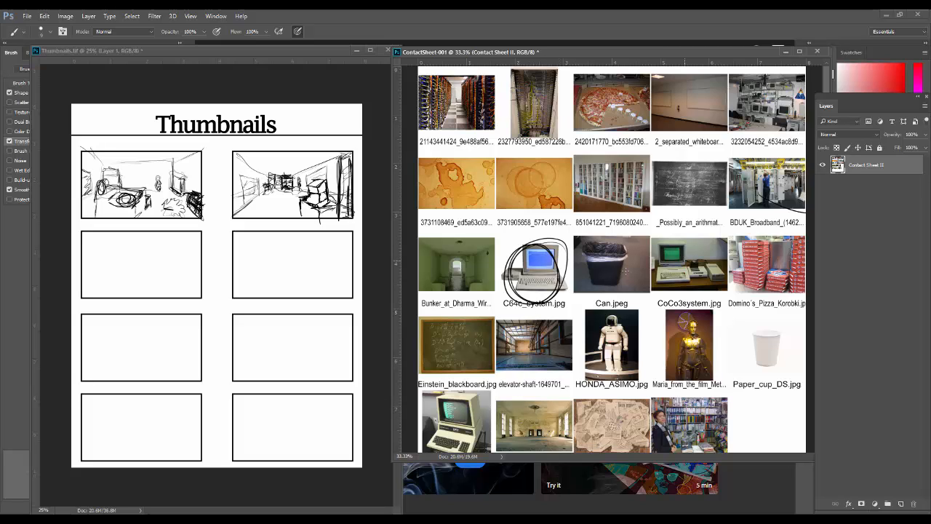
key("ctrl+z")
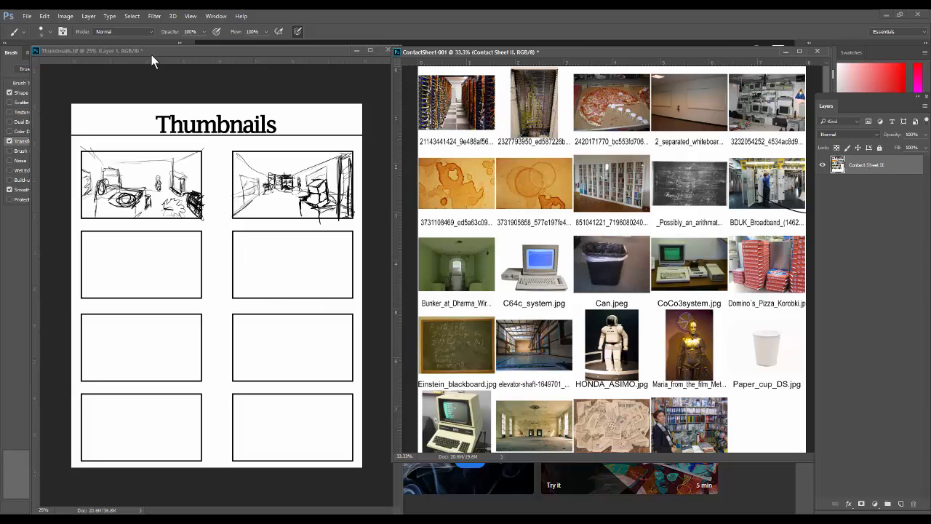
Move the Thumbnails window toward the contact sheet so it overlaps the first column of images
left_click_drag(151, 53, 250, 54)
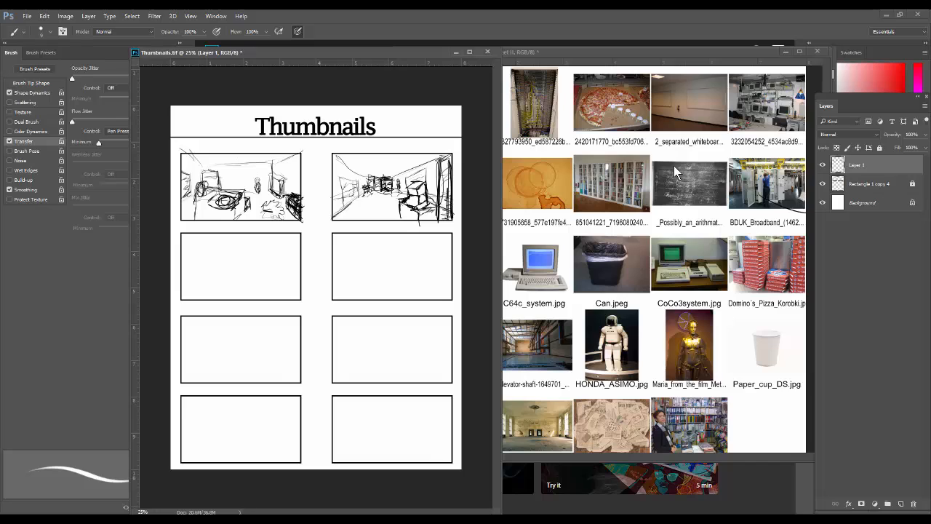
Hide Layer 1, add a new empty layer above it, and undo a trial brush stroke across the second thumbnail
left_click(823, 166)
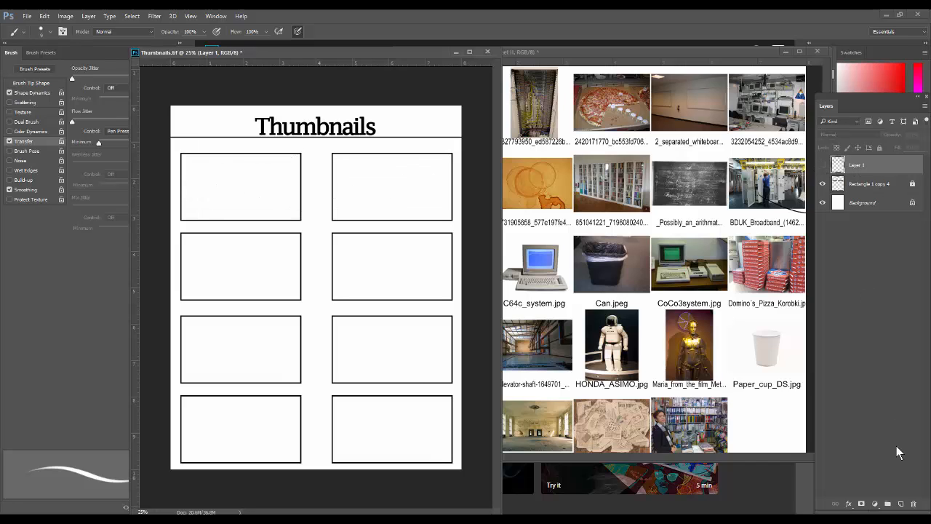
left_click(901, 503)
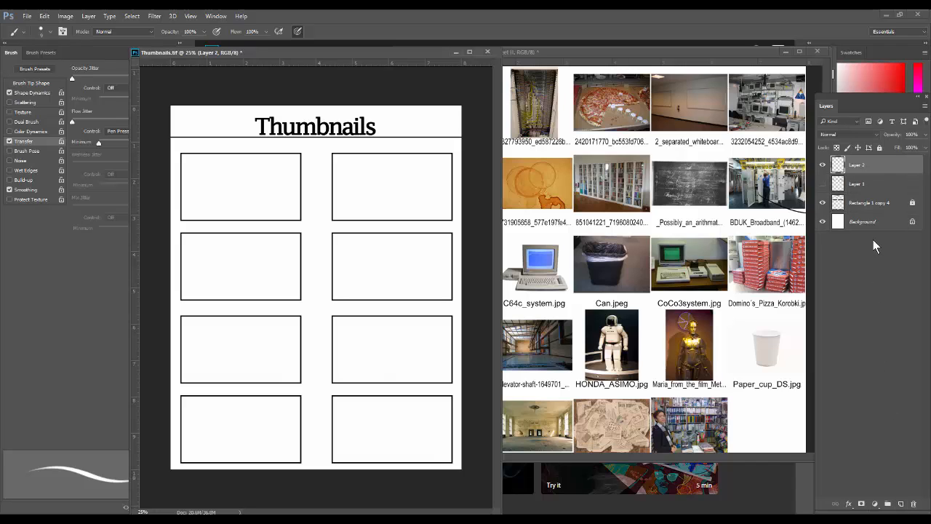
mouse_move(416, 174)
left_mouse_down()
mouse_move(392, 154)
mouse_move(323, 177)
left_mouse_up()
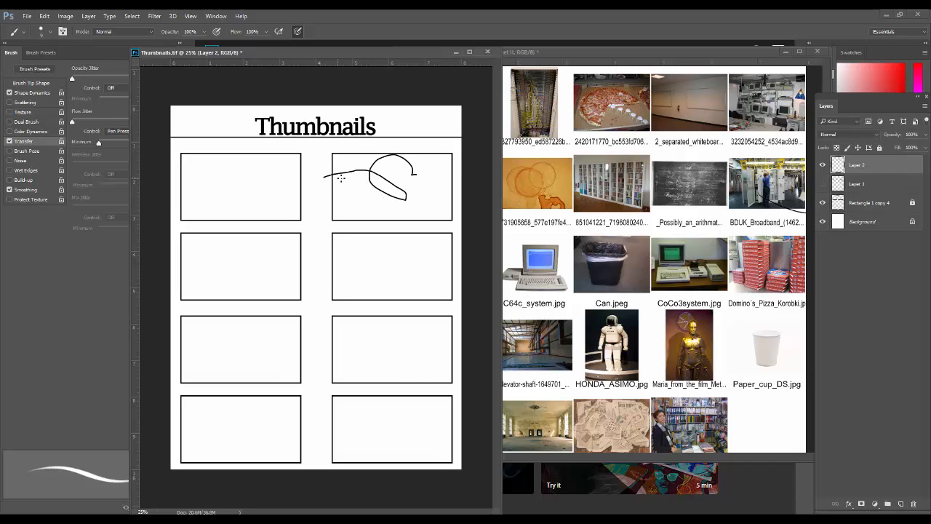
key("ctrl+z")
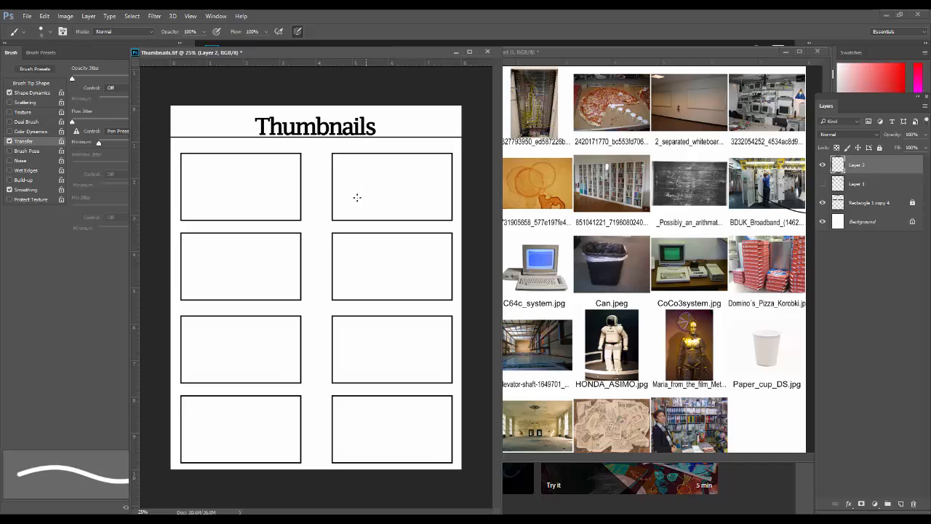
Sketch a room in perspective in the second thumbnail, with a back wall and receding floor and ceiling lines
mouse_move(340, 199)
left_mouse_down()
mouse_move(370, 181)
mouse_move(407, 180)
mouse_move(417, 190)
left_mouse_up()
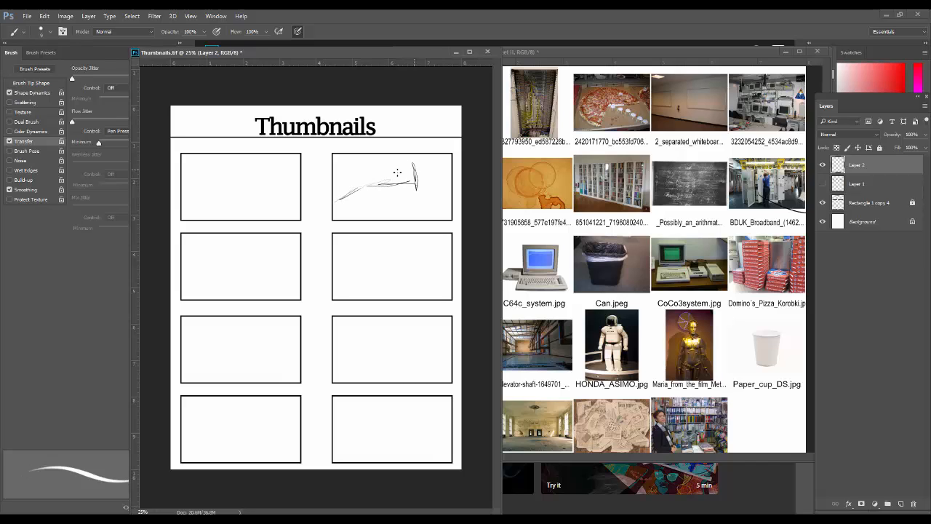
mouse_move(368, 162)
left_mouse_down()
mouse_move(367, 186)
mouse_move(451, 207)
mouse_move(449, 215)
left_mouse_up()
left_click_drag(420, 183, 455, 212)
mouse_move(339, 151)
left_mouse_down()
mouse_move(385, 182)
mouse_move(365, 182)
mouse_move(331, 210)
left_mouse_up()
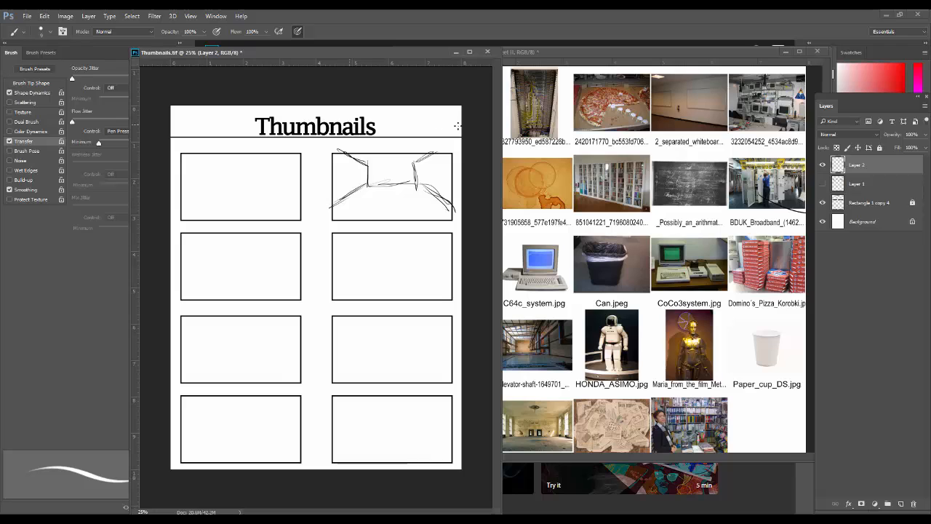
Draw a circle at the room's left back corner and a dark hatched mound with small ovals on the floor
mouse_move(369, 162)
left_mouse_down()
mouse_move(417, 157)
mouse_move(372, 182)
mouse_move(364, 172)
mouse_move(375, 179)
left_mouse_up()
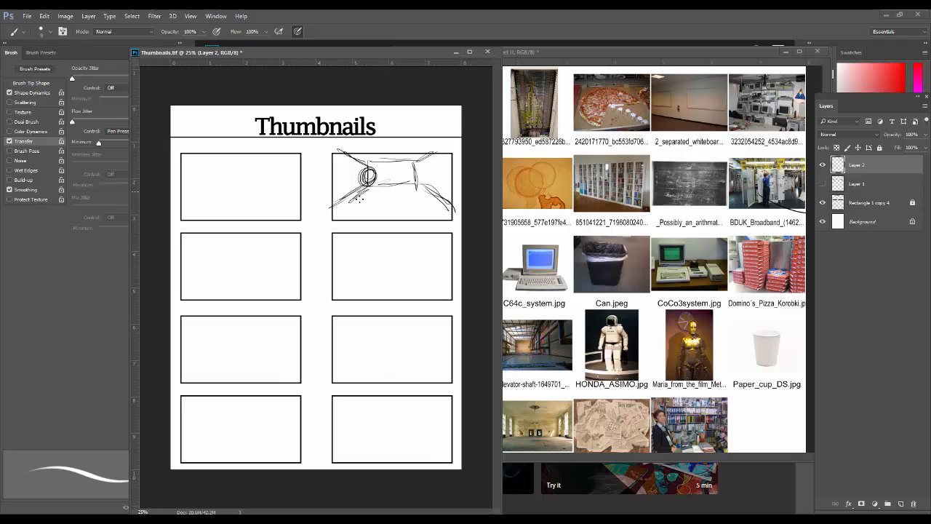
mouse_move(409, 194)
left_mouse_down()
mouse_move(368, 197)
mouse_move(419, 196)
mouse_move(363, 202)
mouse_move(374, 193)
mouse_move(420, 200)
mouse_move(418, 186)
mouse_move(400, 186)
mouse_move(420, 195)
mouse_move(363, 201)
mouse_move(428, 199)
left_mouse_up()
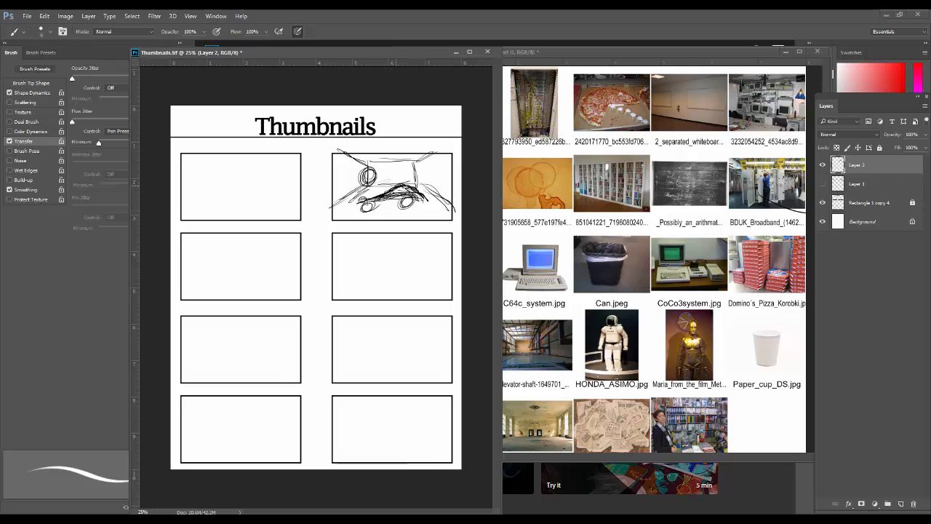
left_click_drag(393, 192, 415, 201)
Cross out the second thumbnail's sketch with a large black X and go over it with red strokes
left_click_drag(339, 155, 432, 218)
left_click_drag(437, 150, 352, 224)
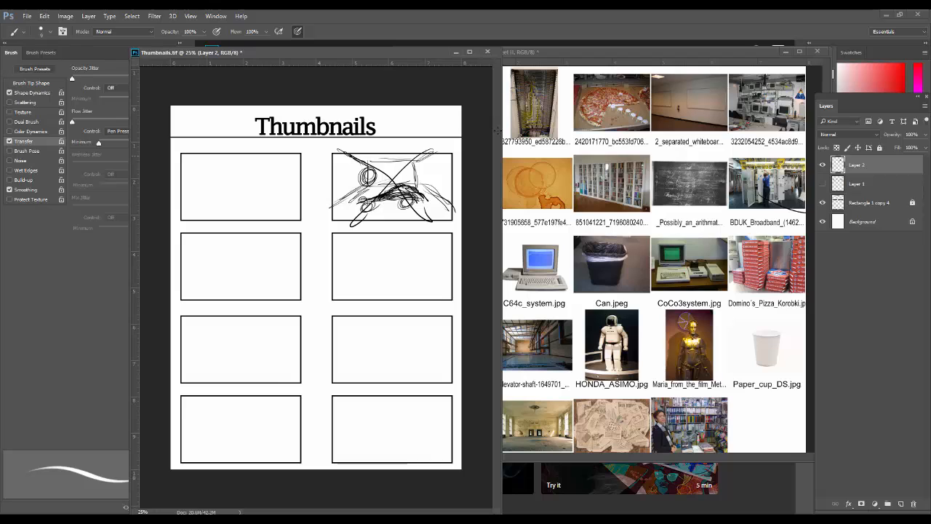
mouse_move(442, 150)
left_mouse_down()
mouse_move(410, 191)
mouse_move(369, 222)
mouse_move(356, 218)
left_mouse_up()
mouse_move(366, 169)
left_mouse_down()
mouse_move(438, 221)
mouse_move(436, 247)
left_mouse_up()
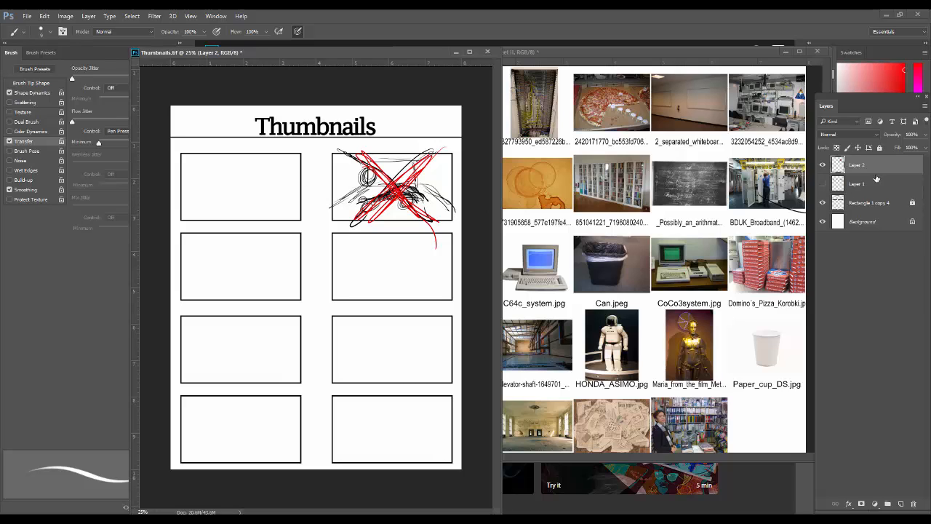
key("e")
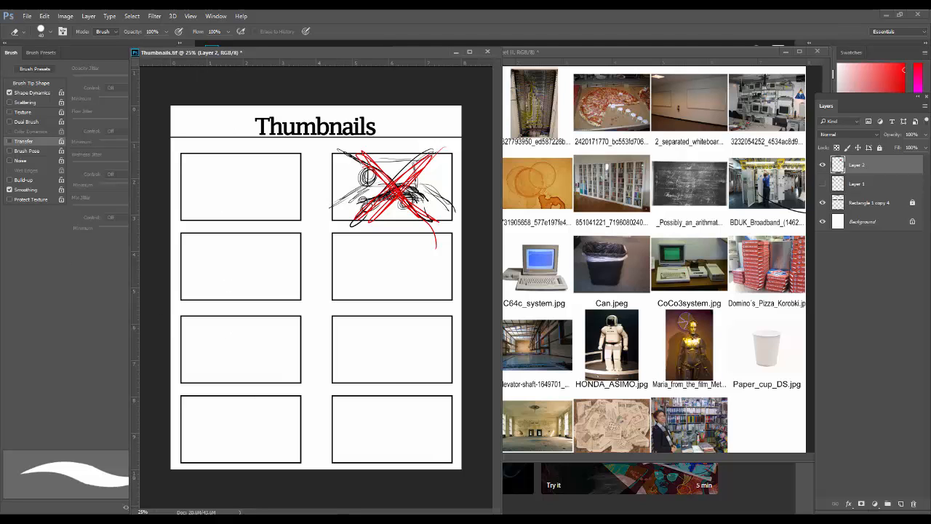
Switch to the File Explorer window and open the Thumbnails Part B folder inside PhotoCollage
left_click_drag(0, 120, 616, 86)
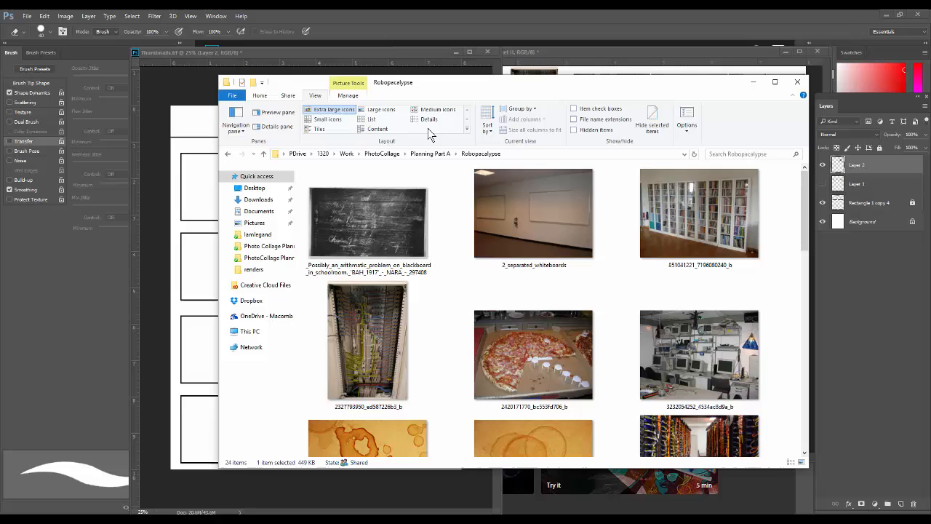
left_click(377, 154)
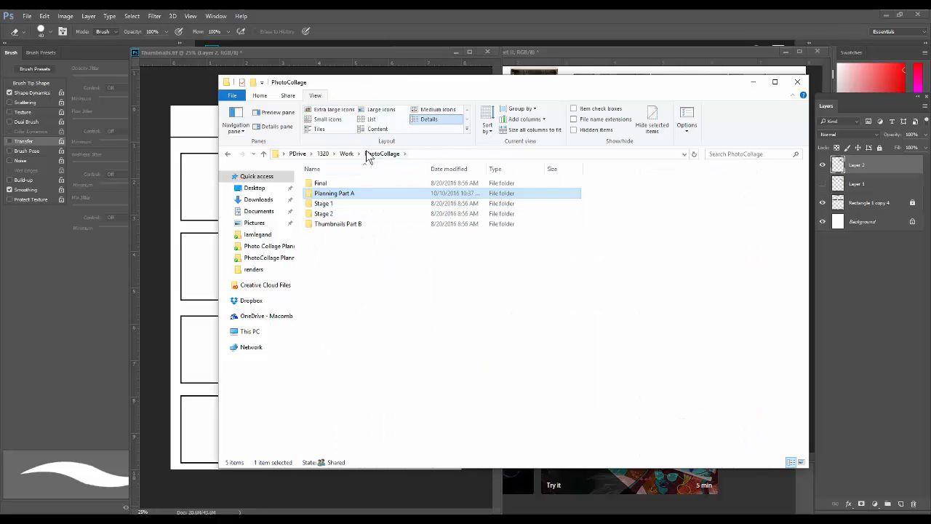
left_click(344, 226)
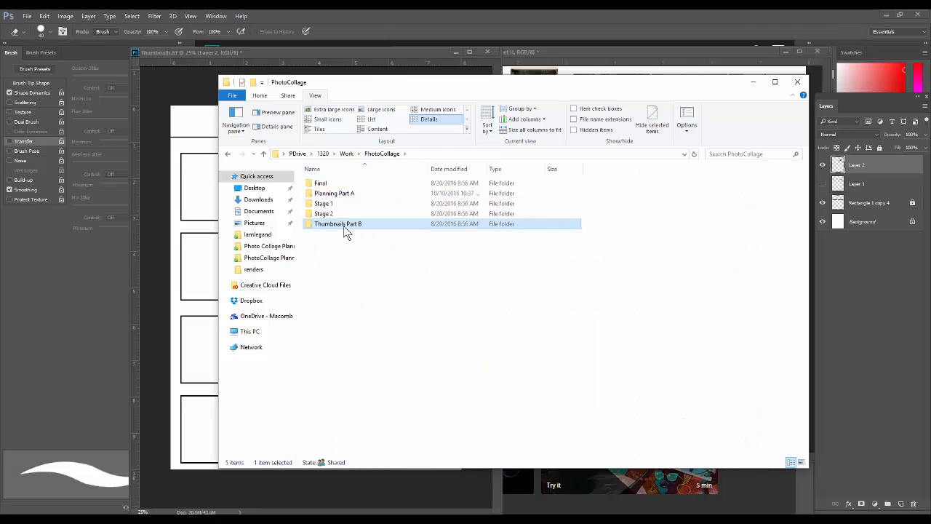
double_click(344, 226)
right_click(341, 204)
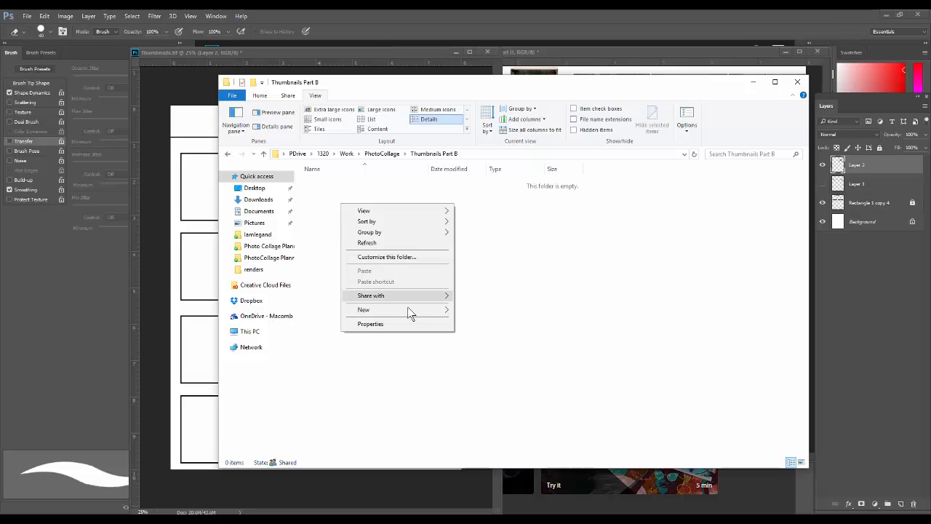
left_click(491, 256)
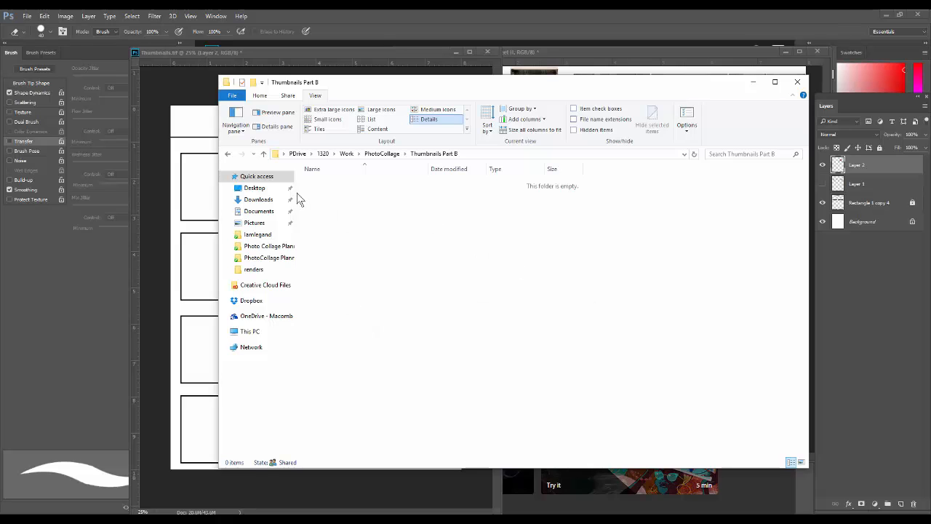
left_click(334, 154)
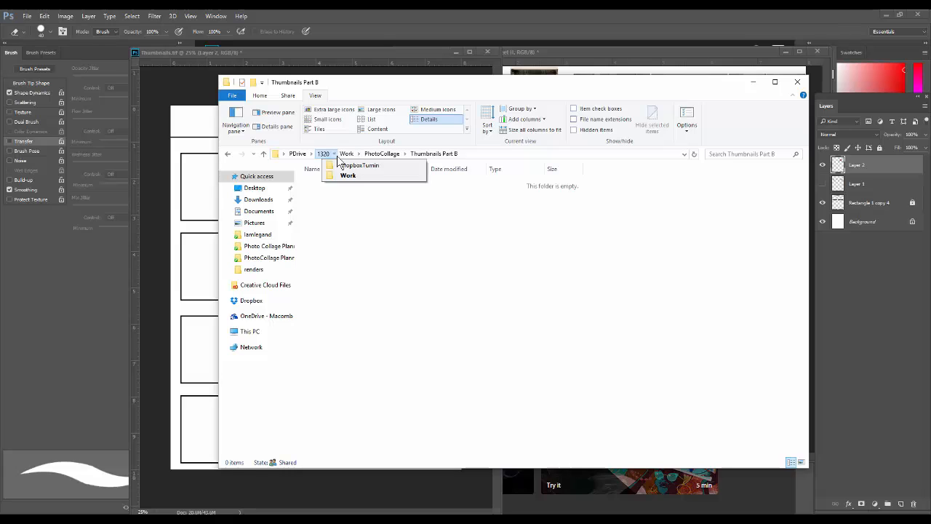
mouse_move(346, 158)
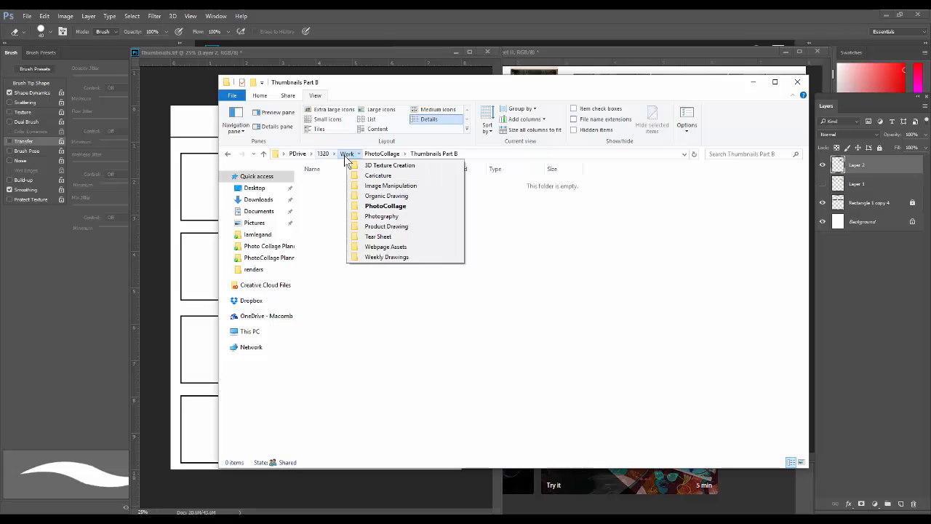
left_click(341, 307)
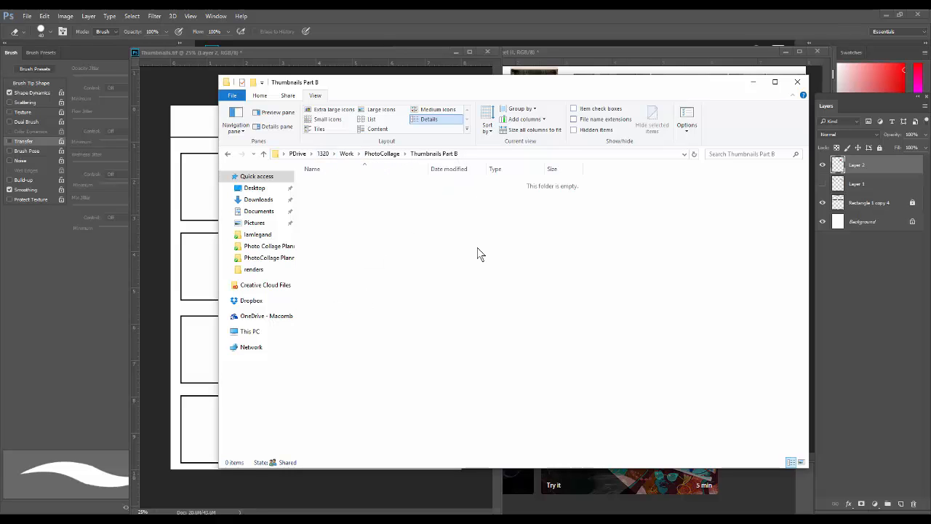